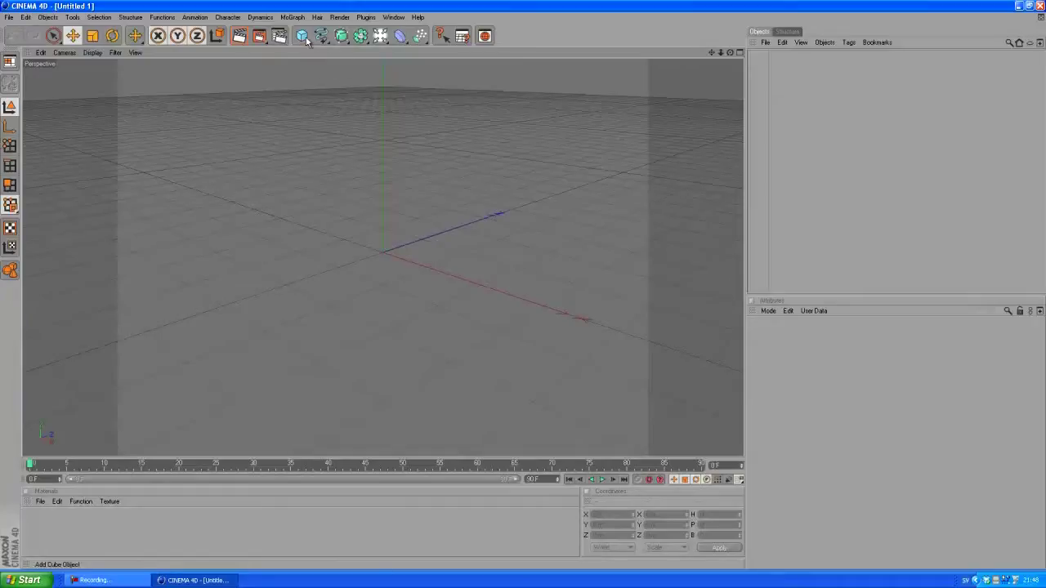
# - Add a plane and scale it uniformly to about 3059 m by 3059 m as a ground surface
pyautogui.moveTo(306, 41); pyautogui.dragTo(389, 64)
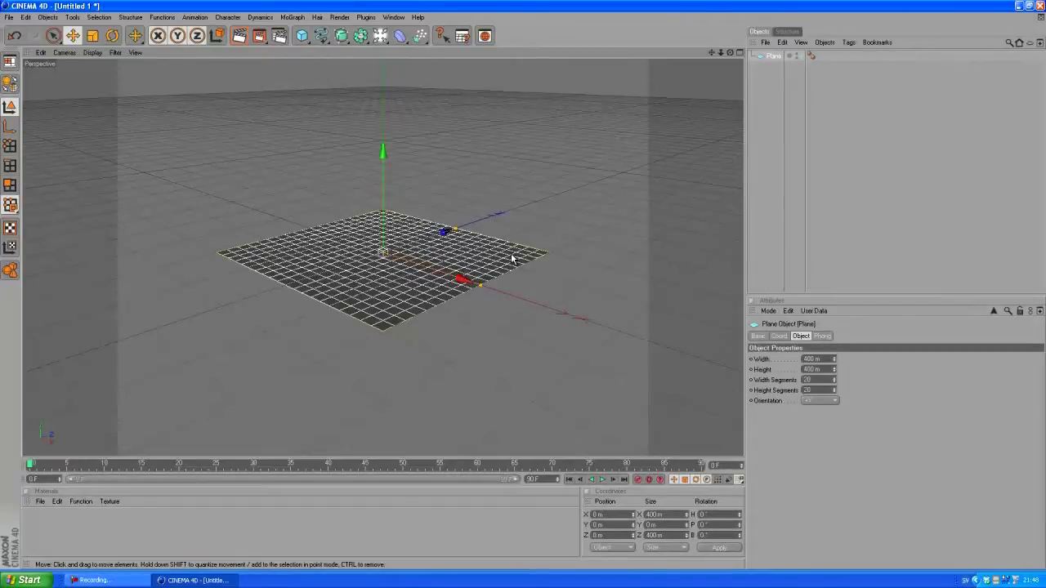
pyautogui.press('t')
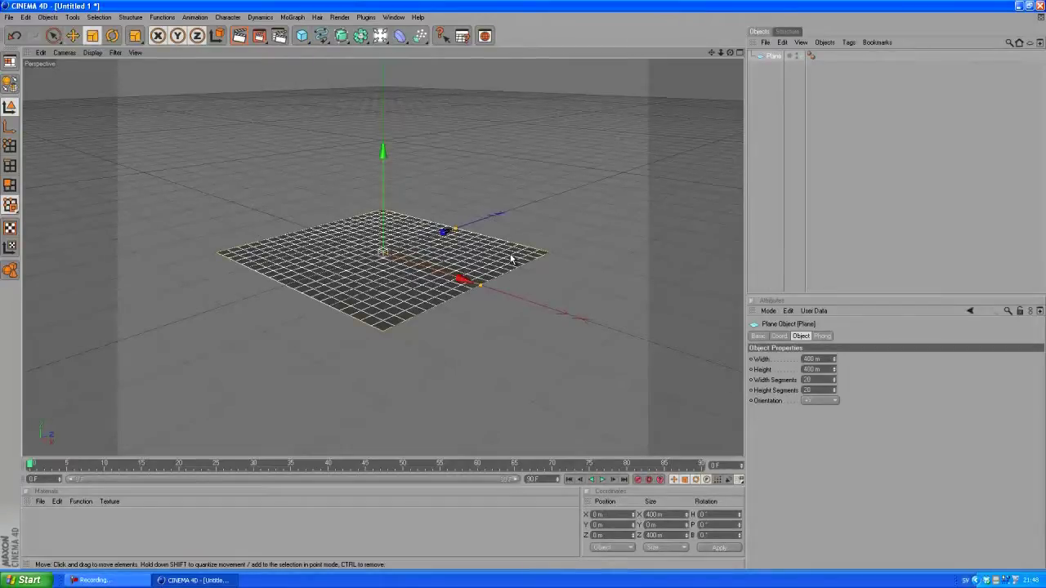
pyautogui.moveTo(512, 258); pyautogui.dragTo(645, 285)
pyautogui.moveTo(360, 341); pyautogui.dragTo(370, 335)
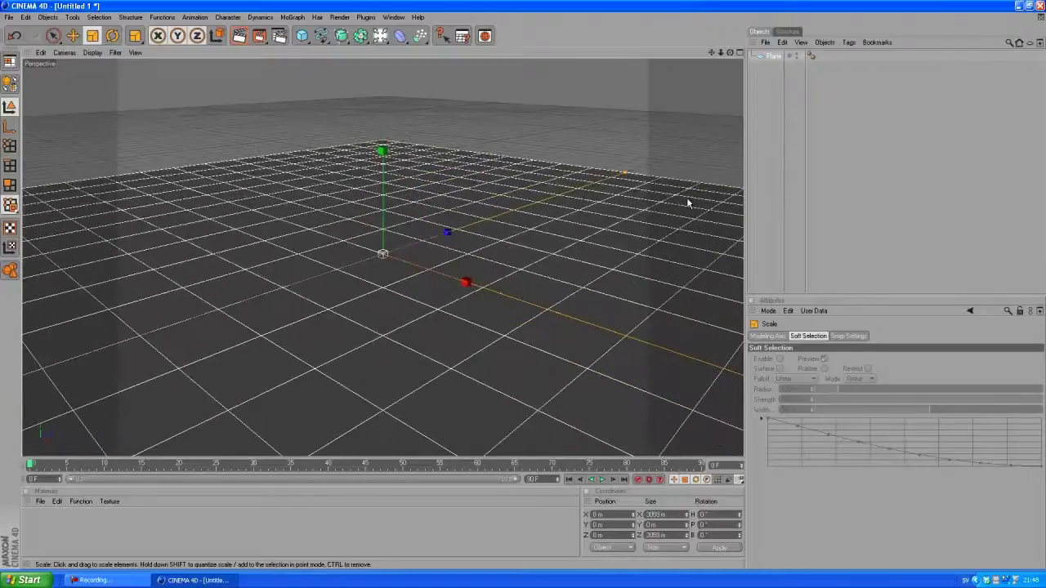
pyautogui.click(774, 58)
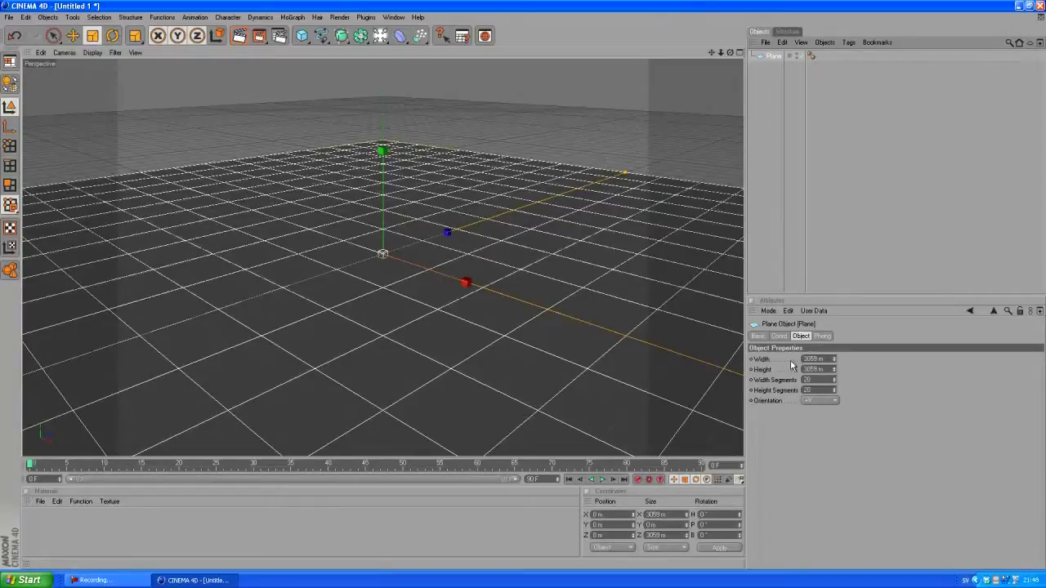
# - Add a cube and raise it to about 100.6 m in Y so it rests on the plane
pyautogui.moveTo(579, 320); pyautogui.dragTo(448, 333)
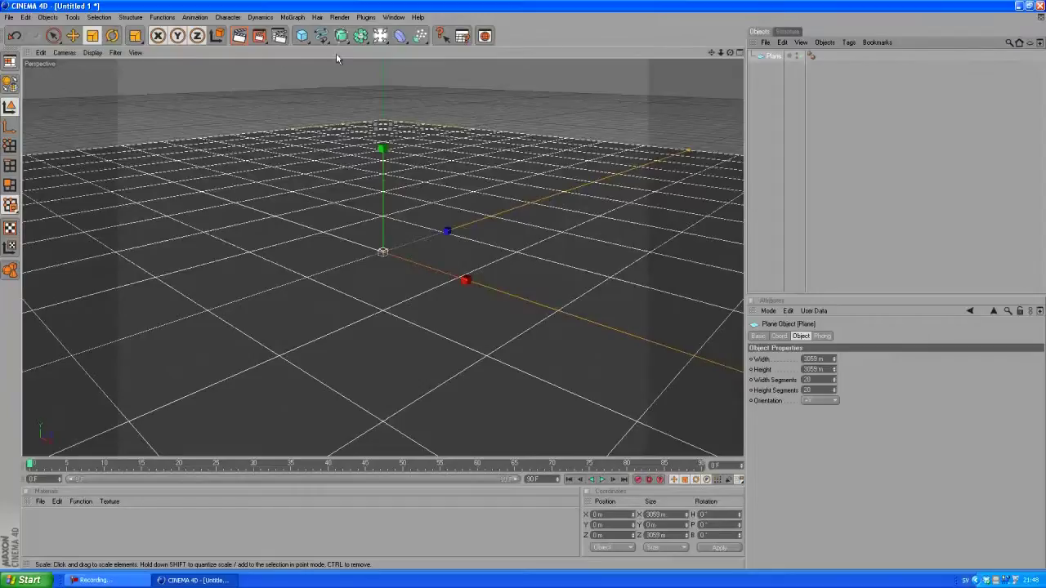
pyautogui.moveTo(304, 40); pyautogui.dragTo(331, 47)
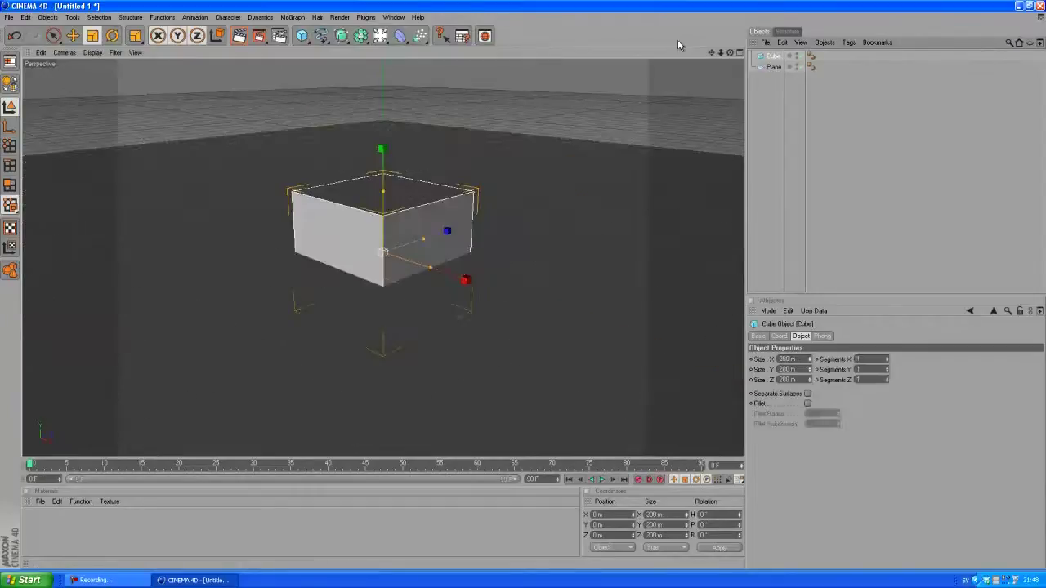
pyautogui.click(740, 53)
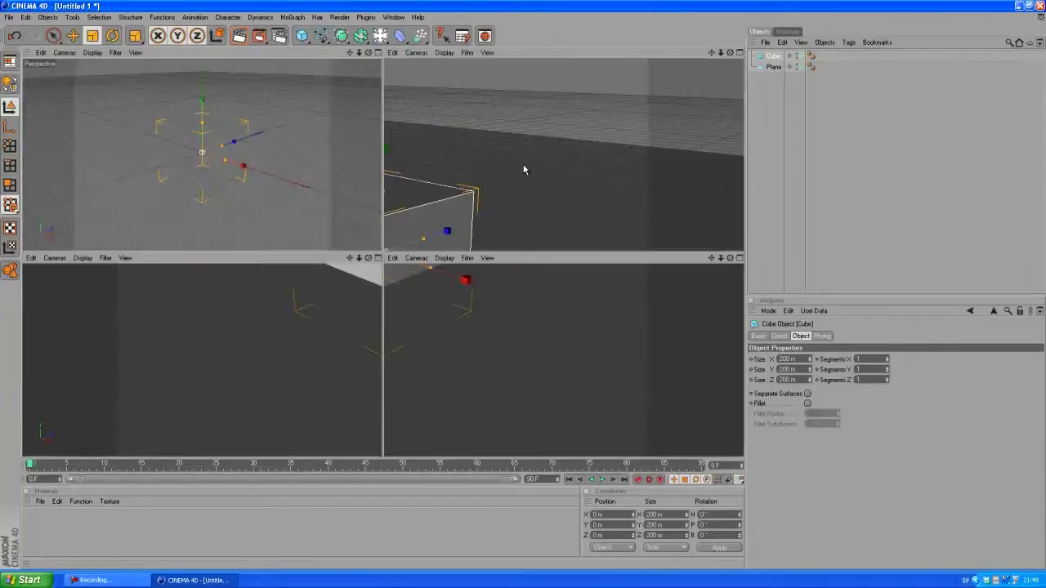
pyautogui.scroll(5, 290, 343)
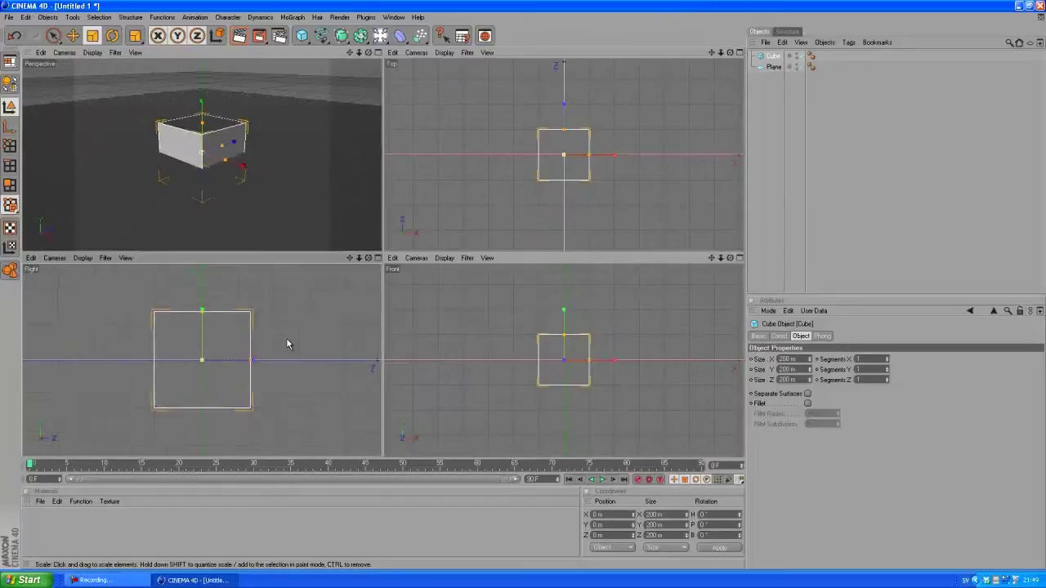
pyautogui.press('e')
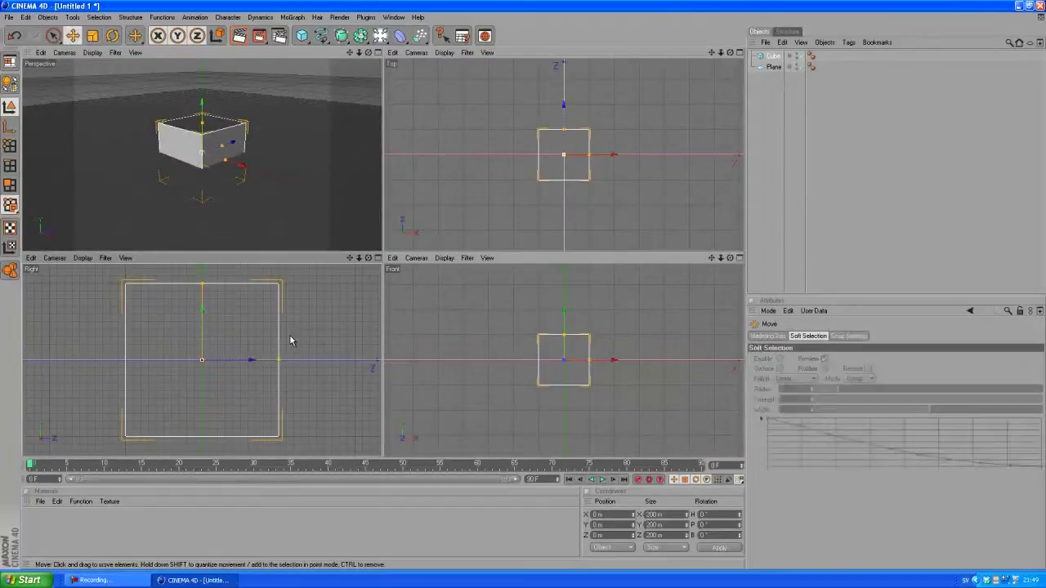
pyautogui.moveTo(203, 341); pyautogui.dragTo(382, 284)
pyautogui.scroll(4, 231, 368)
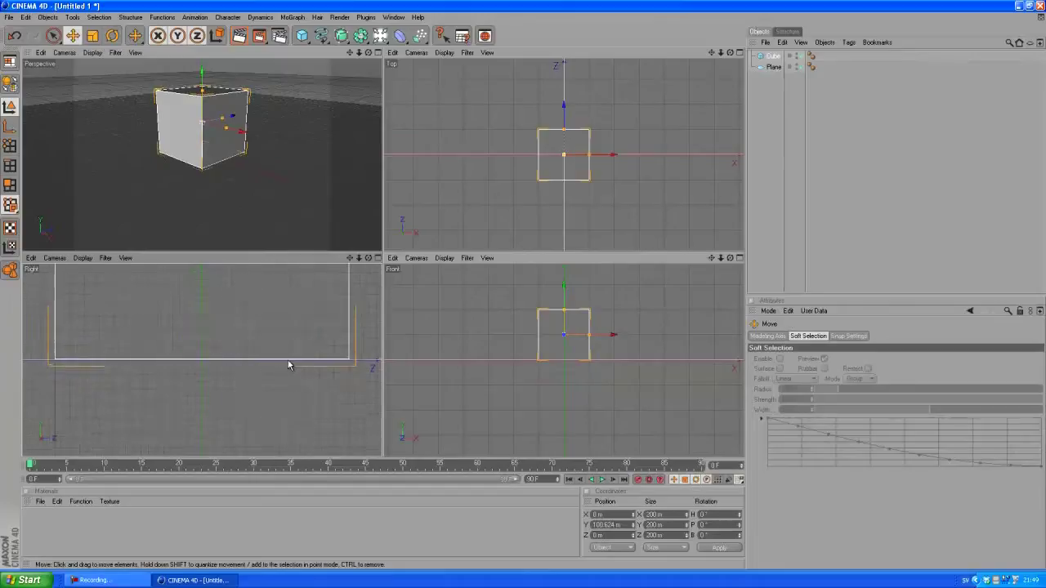
pyautogui.click(378, 52)
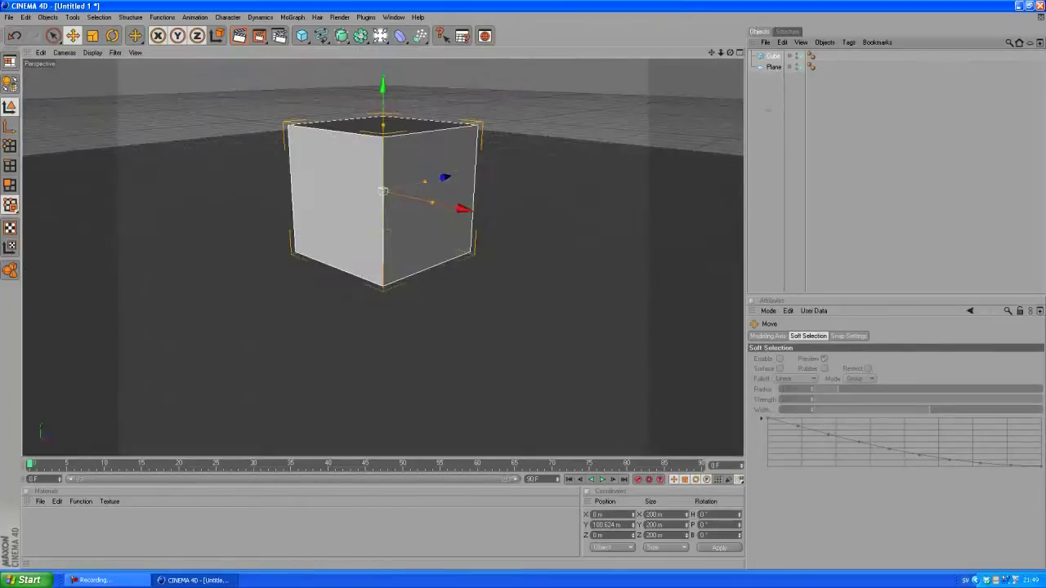
pyautogui.click(548, 179)
pyautogui.scroll(-4, 506, 171)
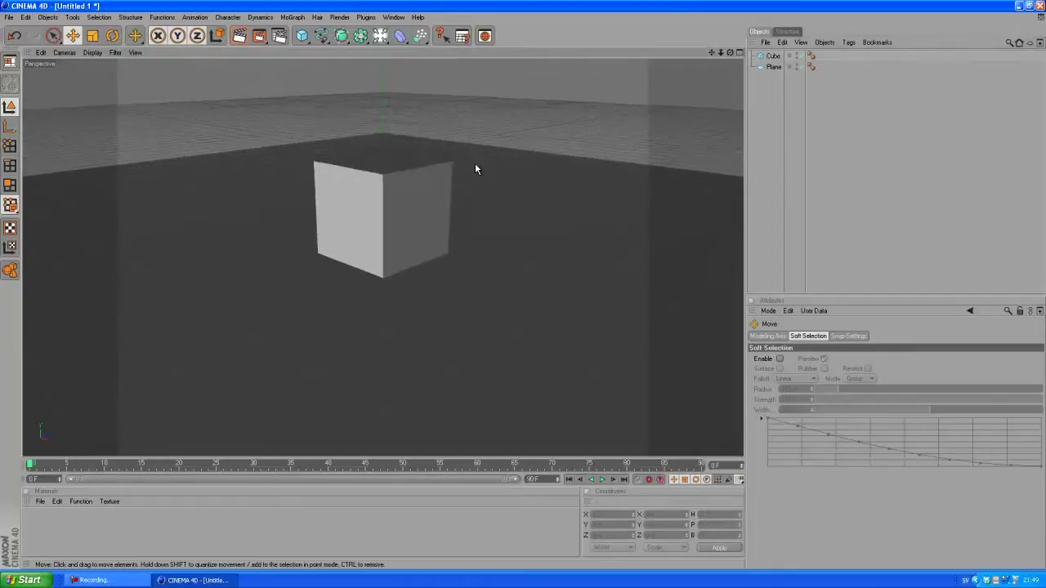
# - Break the cube into 100 random pieces with the Thrausi plugin and close its dialog
pyautogui.click(773, 55)
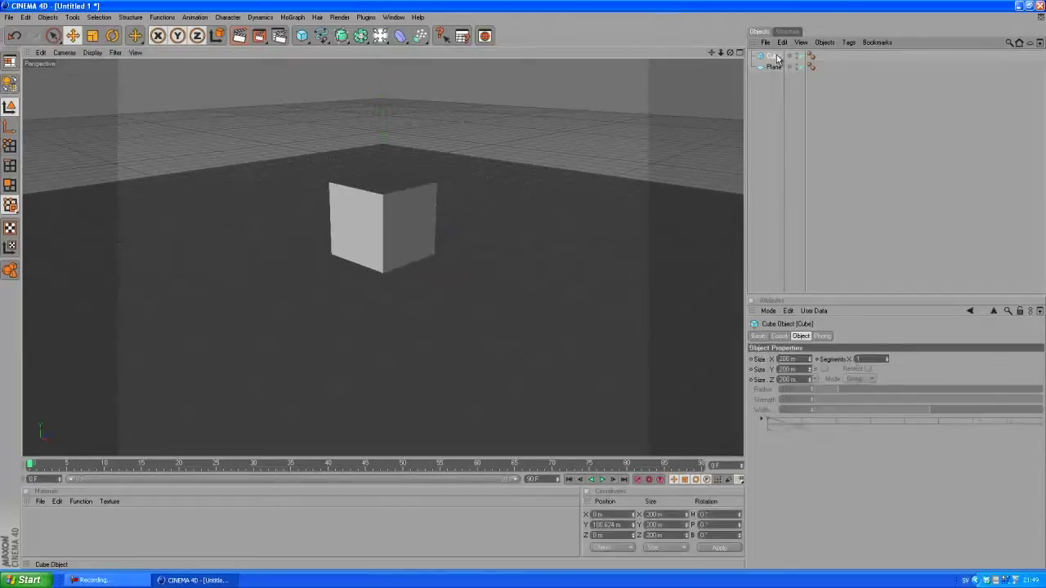
pyautogui.click(362, 18)
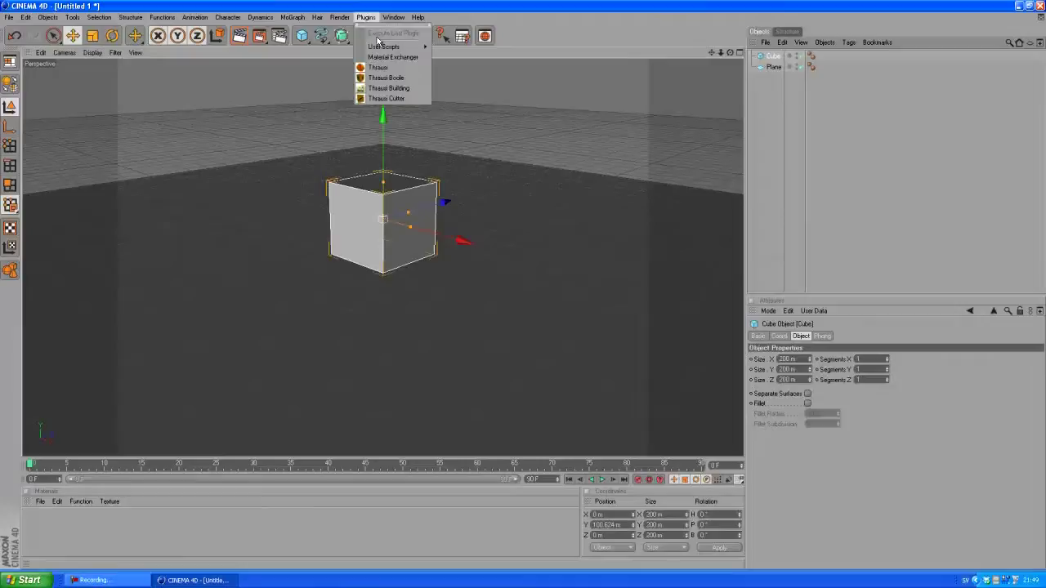
pyautogui.click(397, 69)
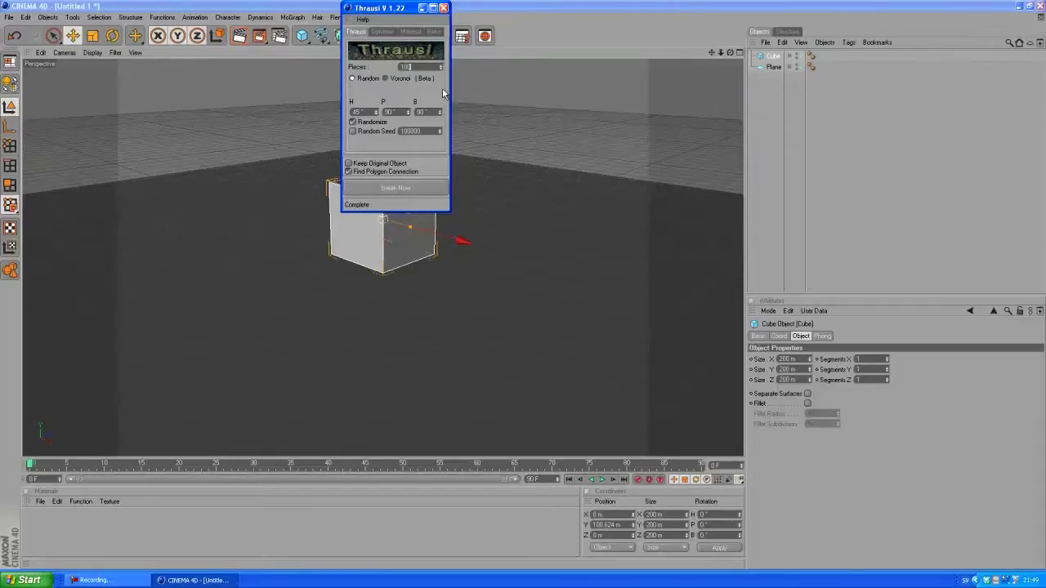
pyautogui.moveTo(398, 8); pyautogui.dragTo(429, 28)
pyautogui.moveTo(534, 109); pyautogui.dragTo(597, 100)
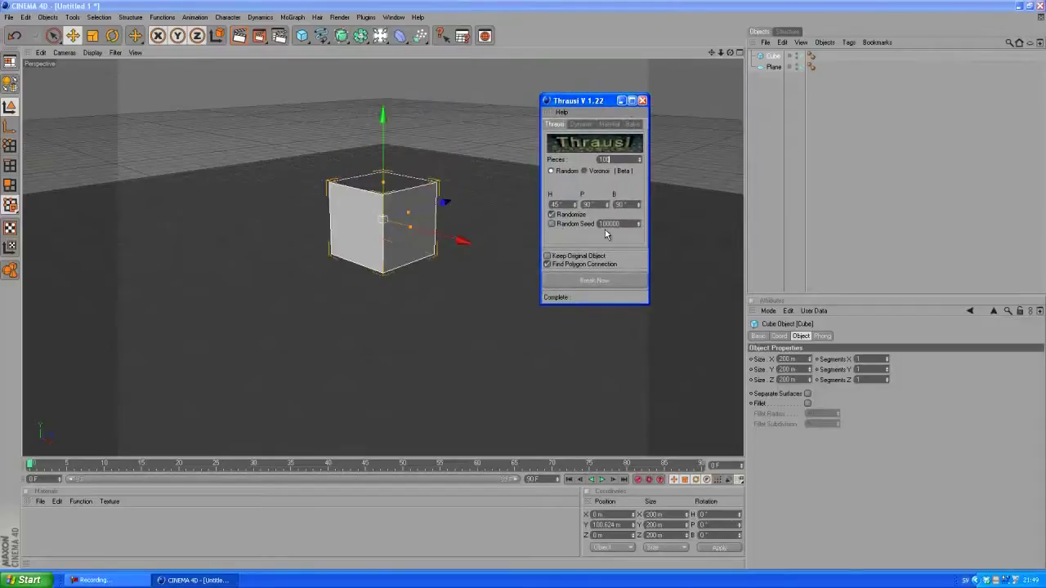
pyautogui.click(607, 281)
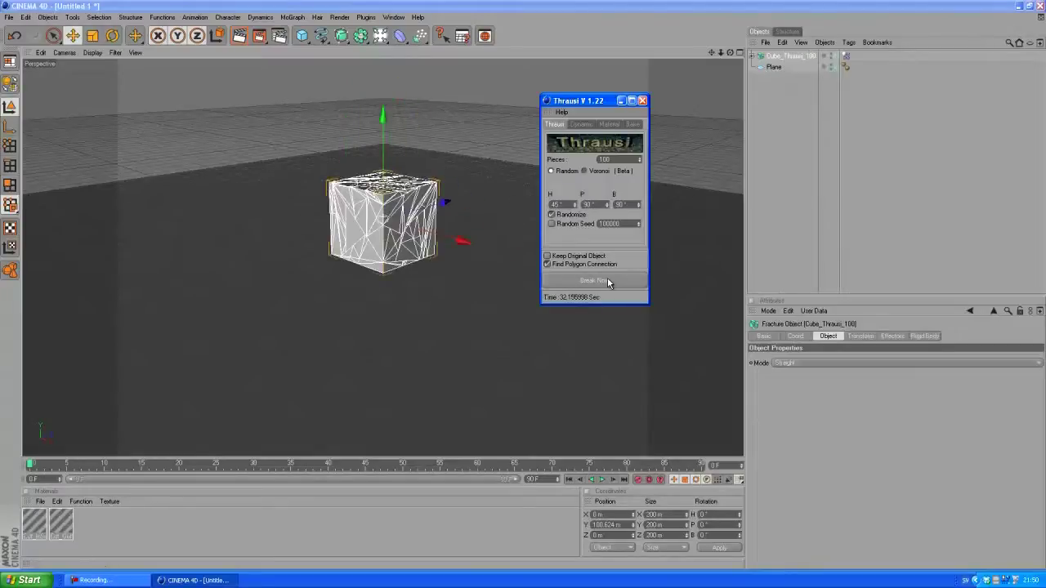
pyautogui.click(641, 100)
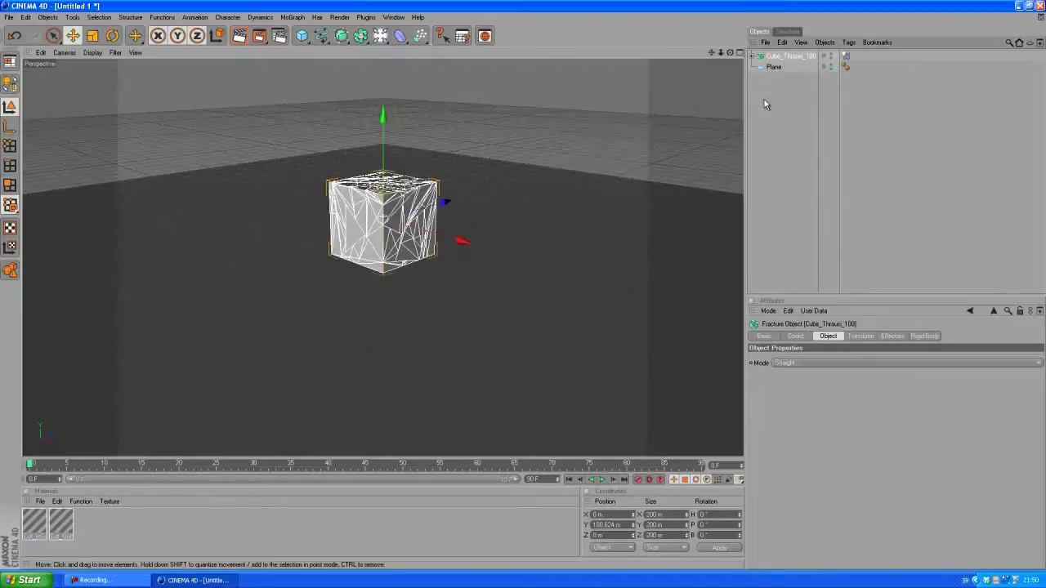
# - Look through the list of pieces and their tags inside the fractured cube group, and collapse it again
pyautogui.click(768, 76)
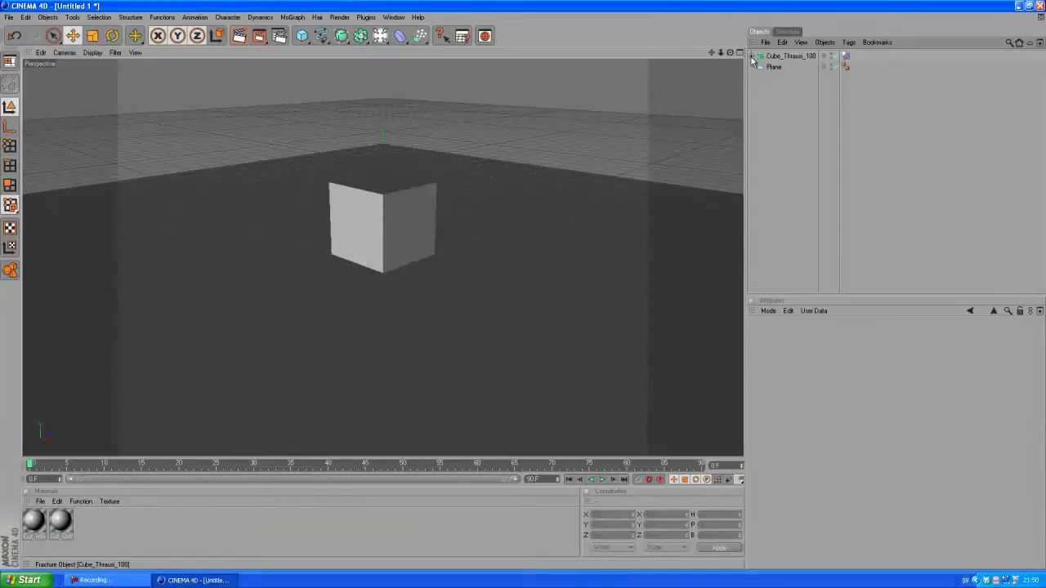
pyautogui.click(751, 57)
pyautogui.scroll(-15, 782, 150)
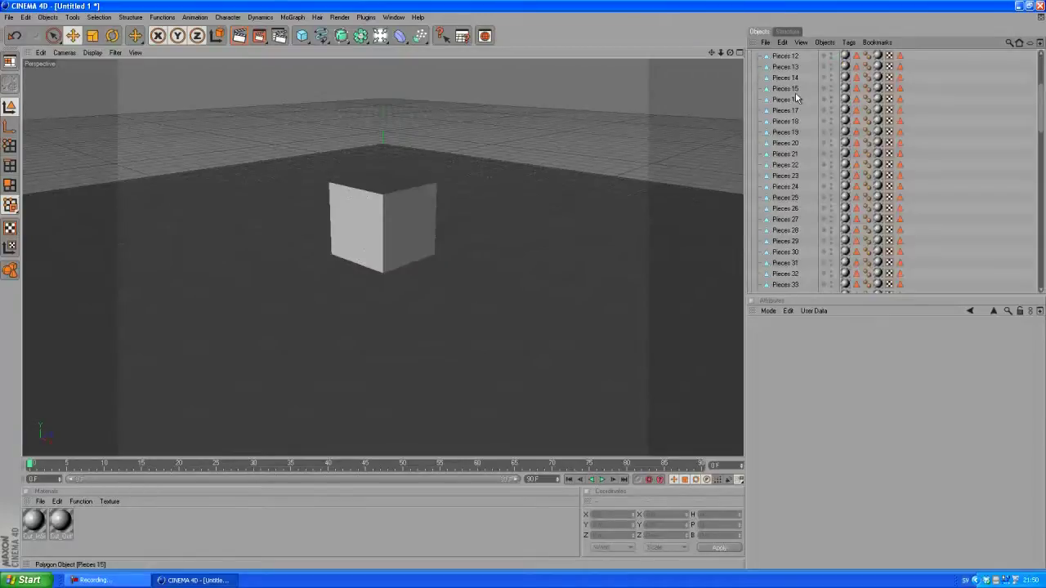
pyautogui.scroll(10, 789, 215)
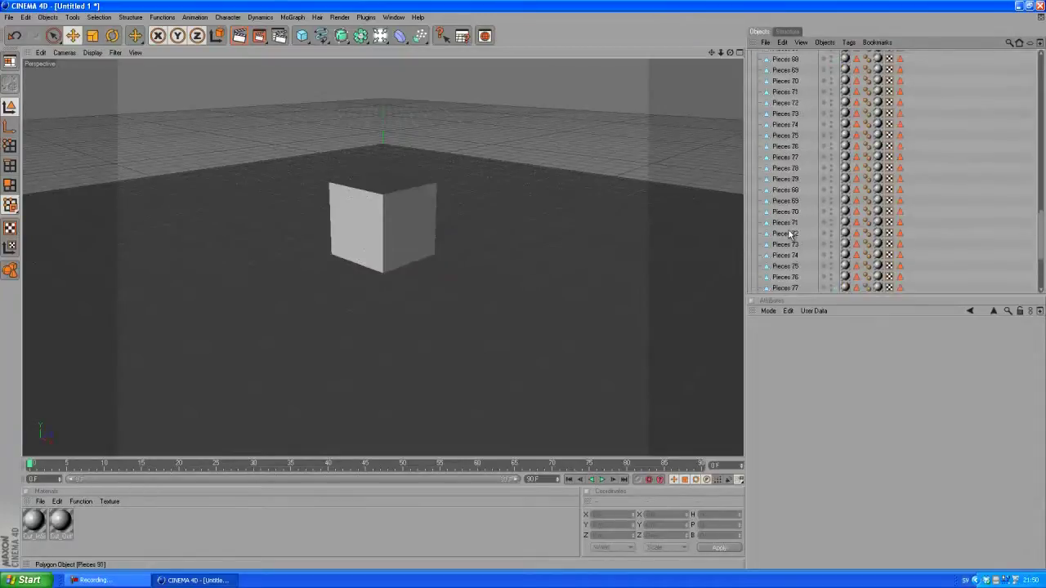
pyautogui.scroll(2, 789, 215)
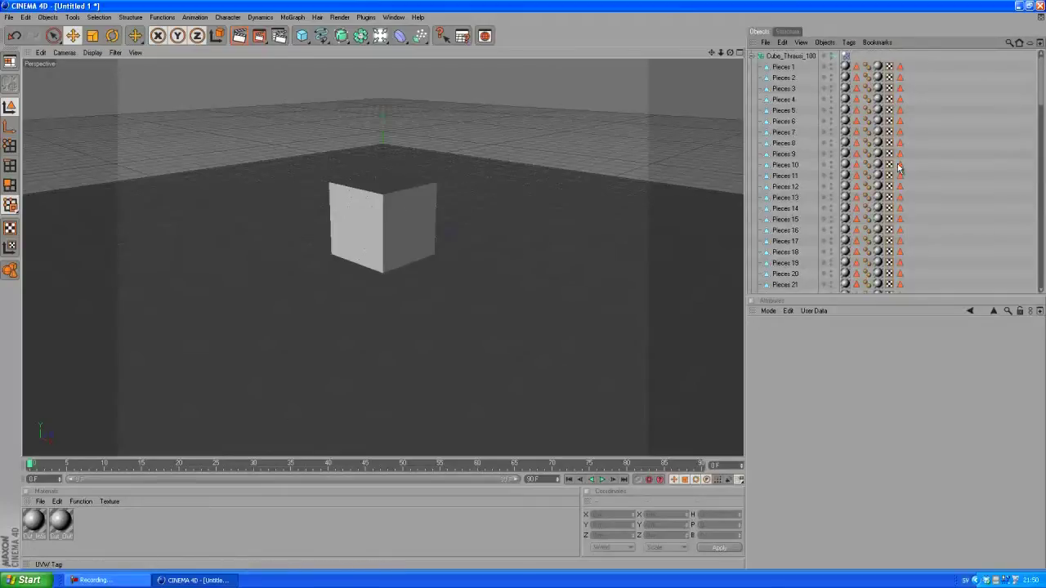
pyautogui.click(751, 56)
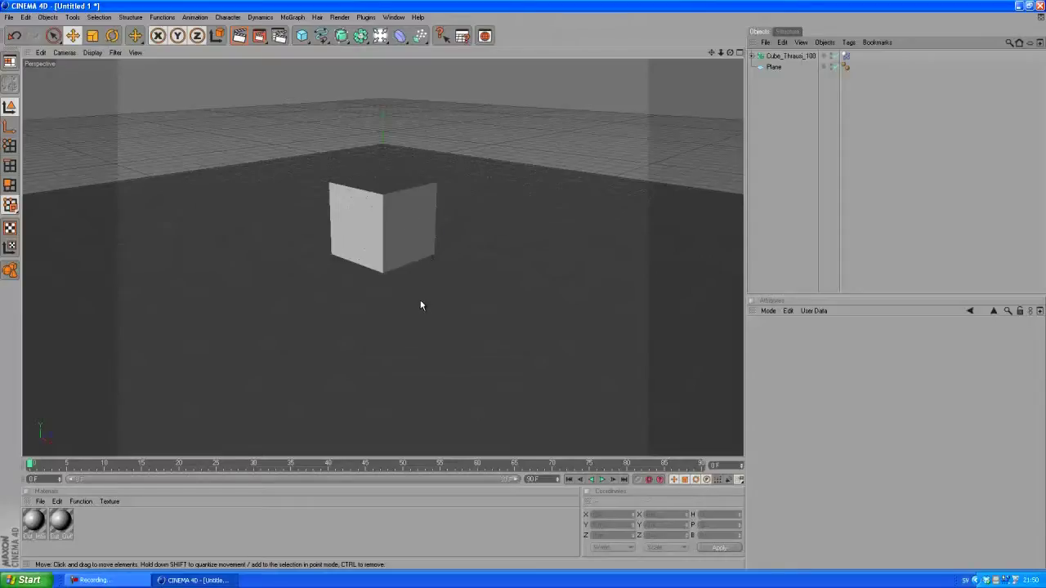
# - Add a MoGraph Rigid Body tag to the plane
pyautogui.click(772, 68)
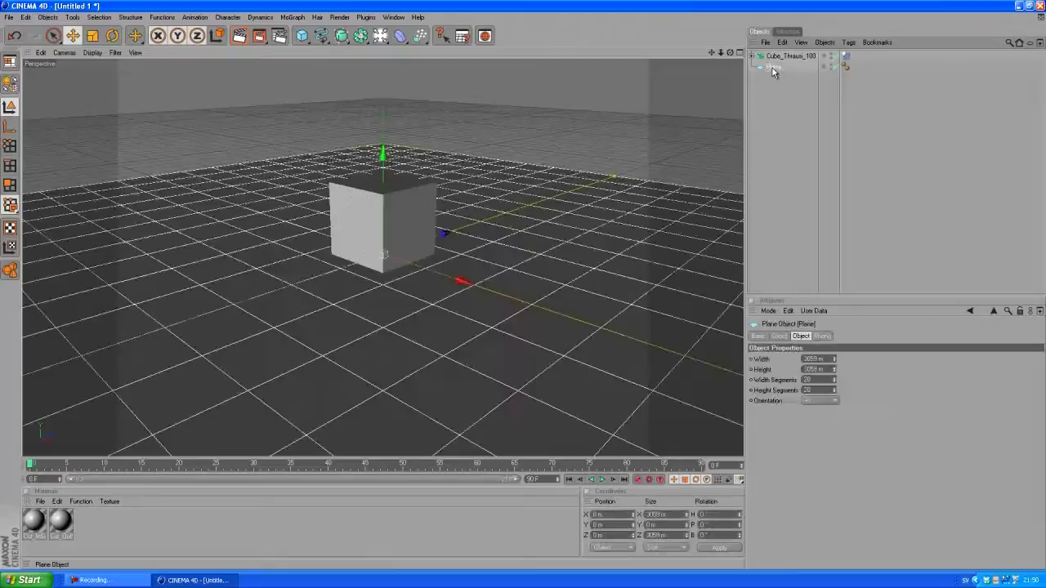
pyautogui.rightClick(772, 68)
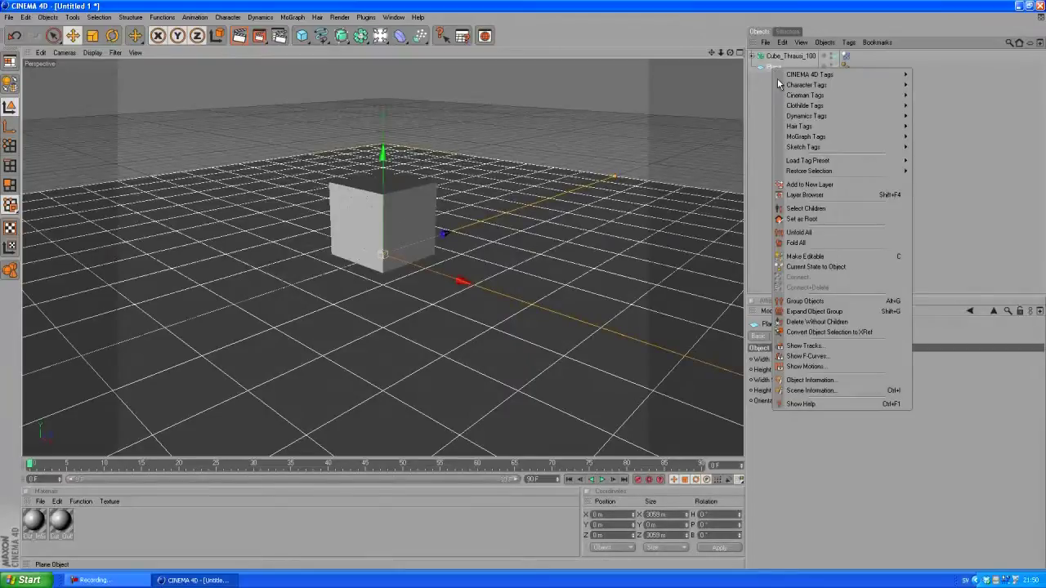
pyautogui.moveTo(822, 139)
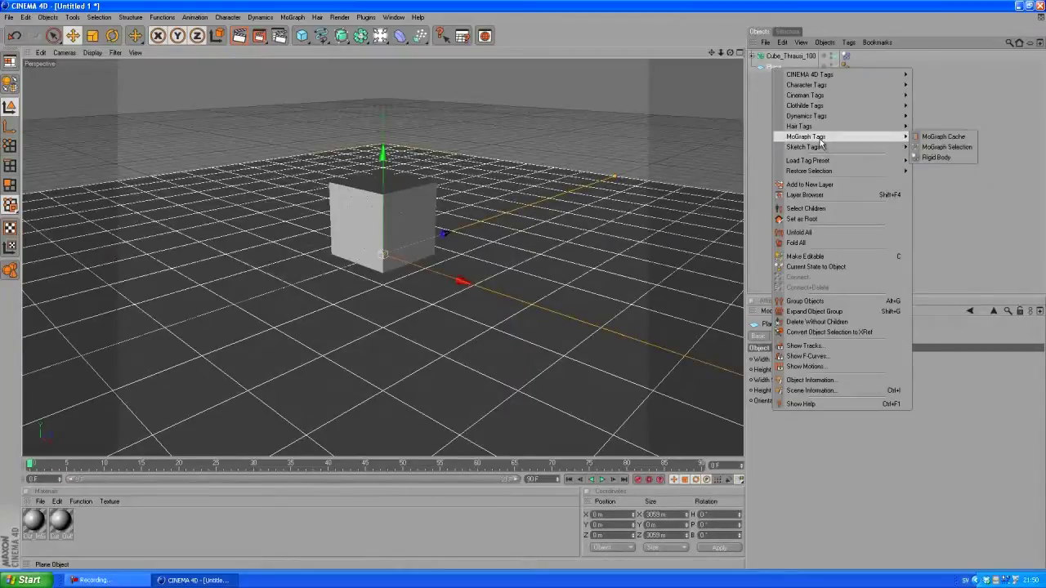
pyautogui.click(947, 158)
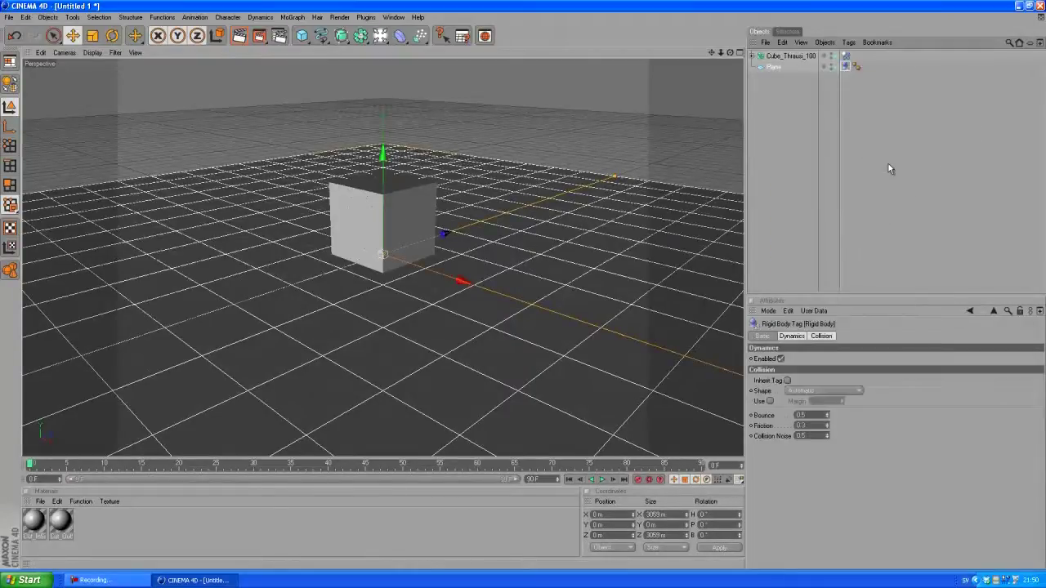
pyautogui.click(795, 152)
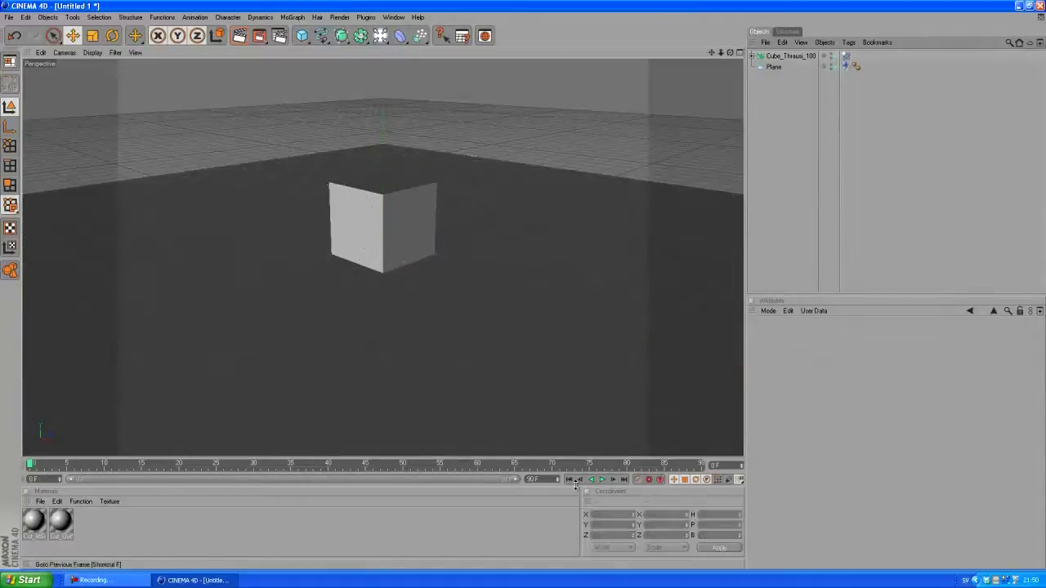
# - Play the simulation to check how the fractured cube collapses on the plane, and rewind to frame 0
pyautogui.click(603, 480)
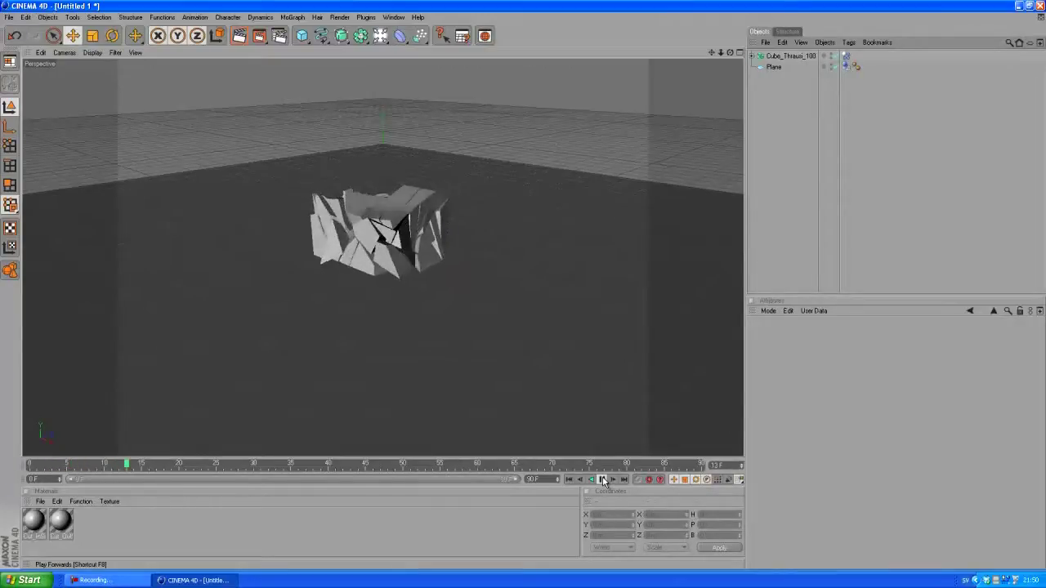
pyautogui.click(604, 480)
pyautogui.click(569, 480)
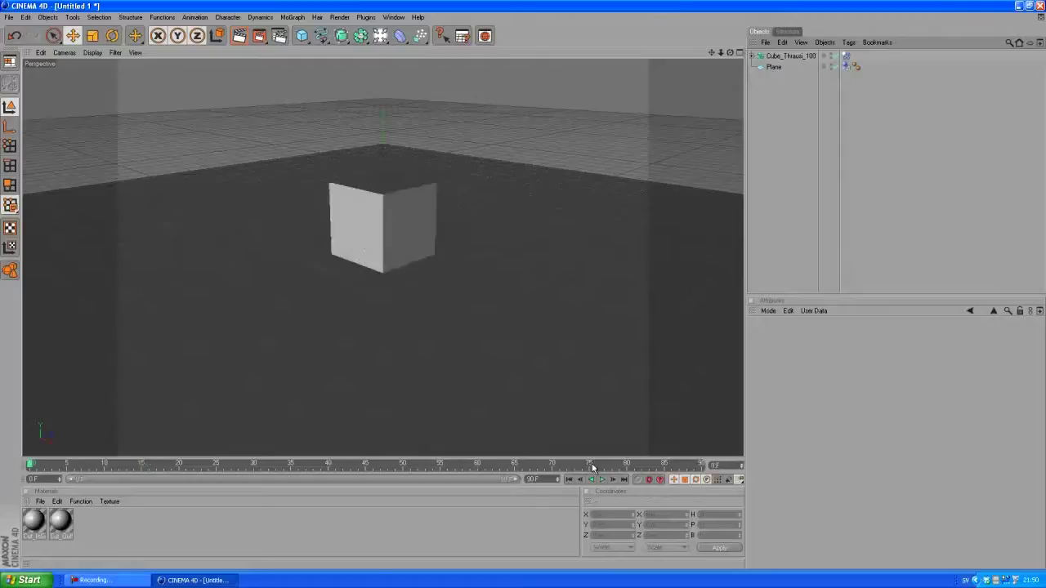
# - Set the Rigid Body tag's trigger on the fractured cube to On Collision, and play the simulation to test it
pyautogui.click(786, 55)
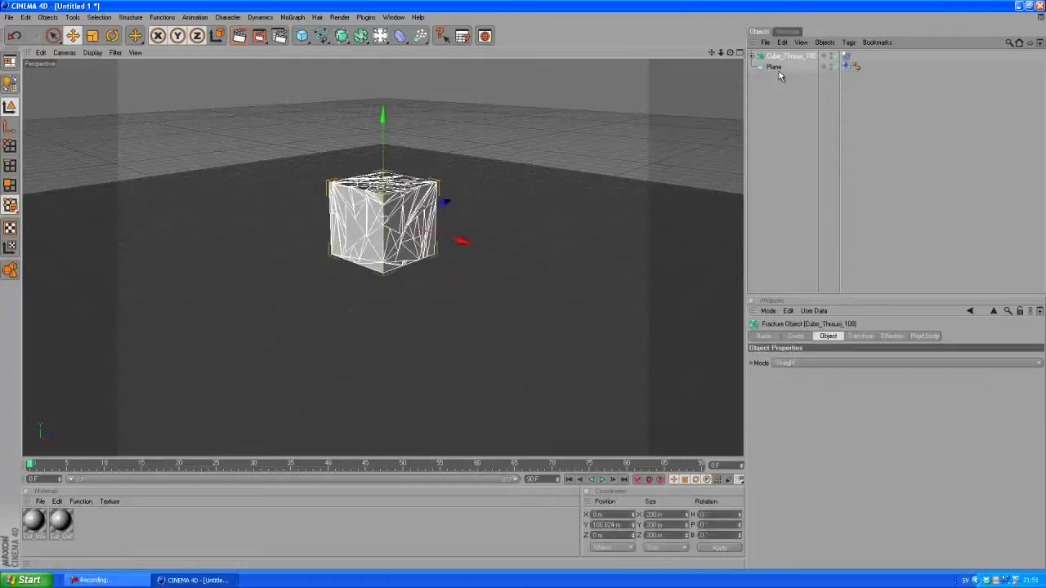
pyautogui.click(774, 67)
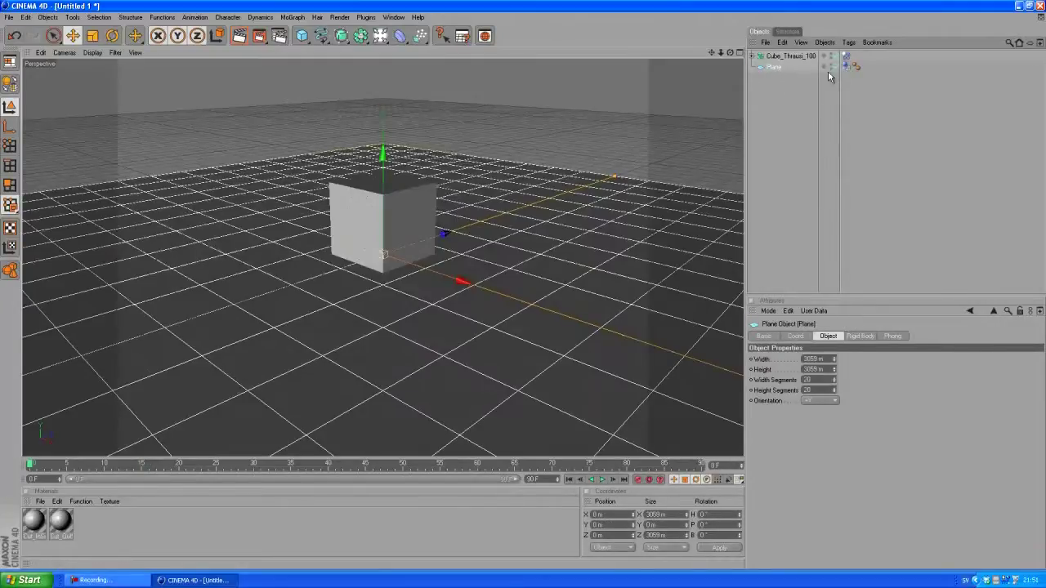
pyautogui.click(846, 59)
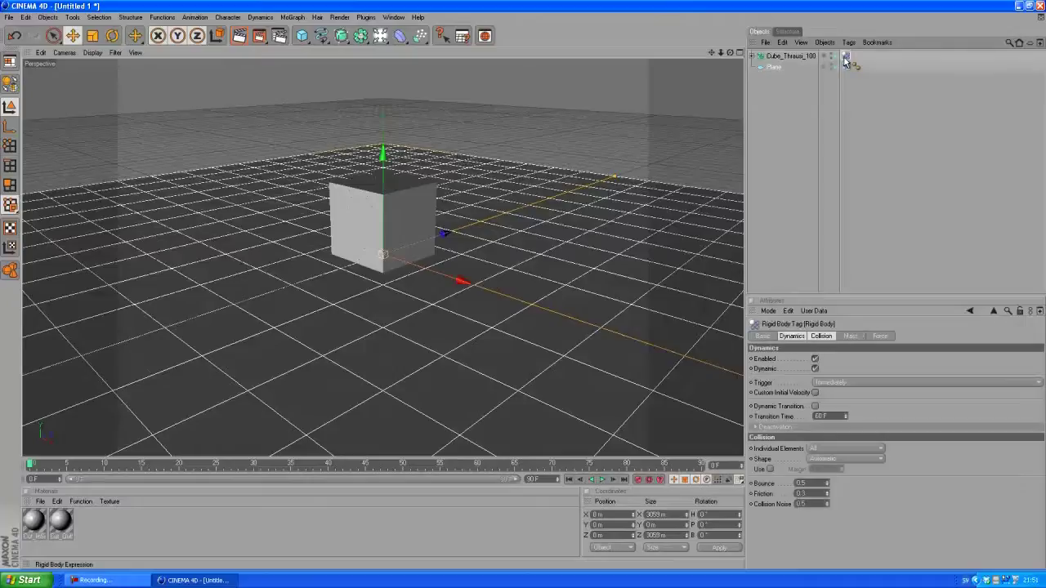
pyautogui.click(797, 57)
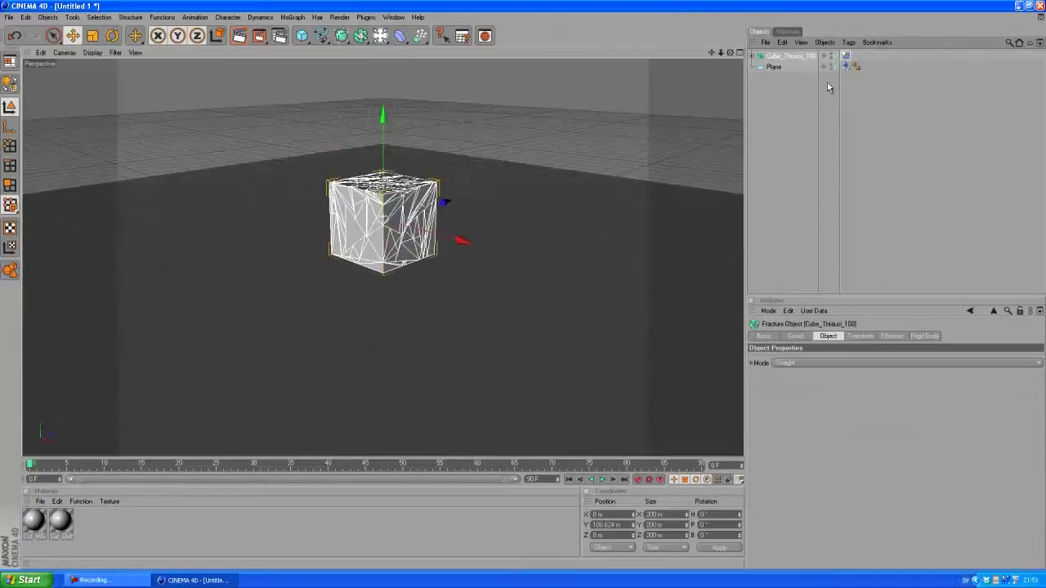
pyautogui.click(846, 56)
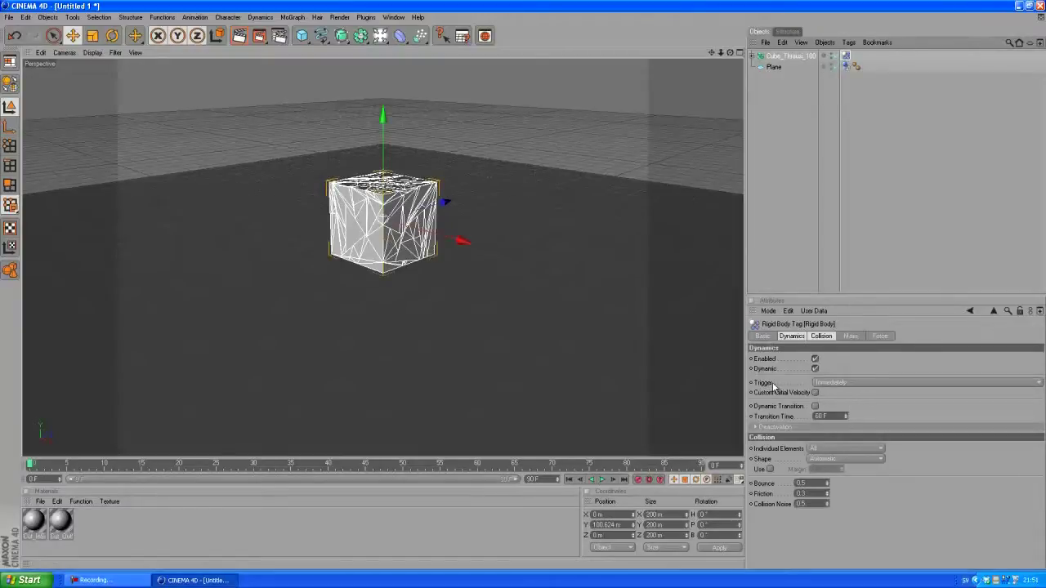
pyautogui.click(857, 383)
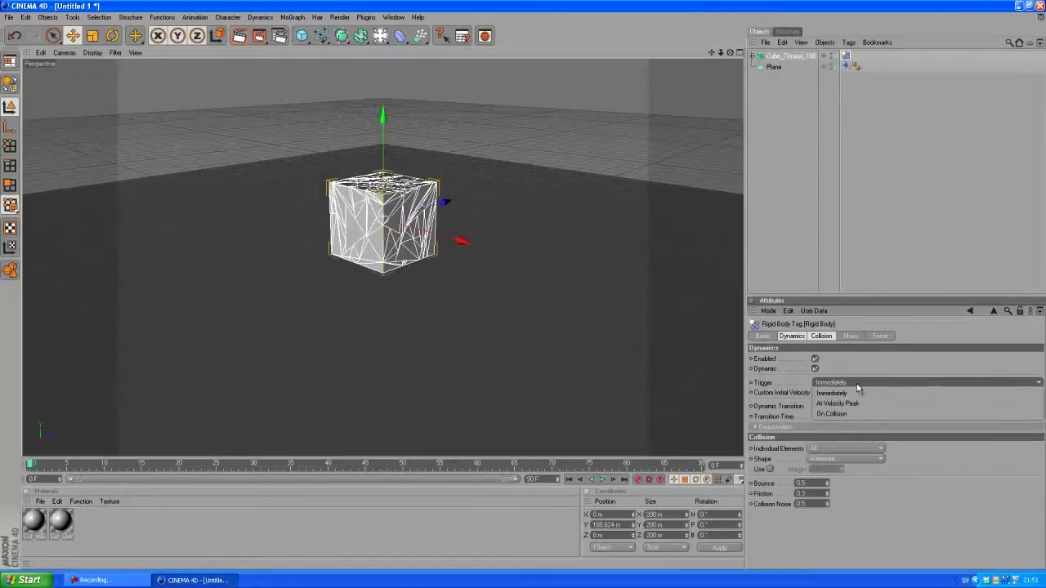
pyautogui.click(837, 403)
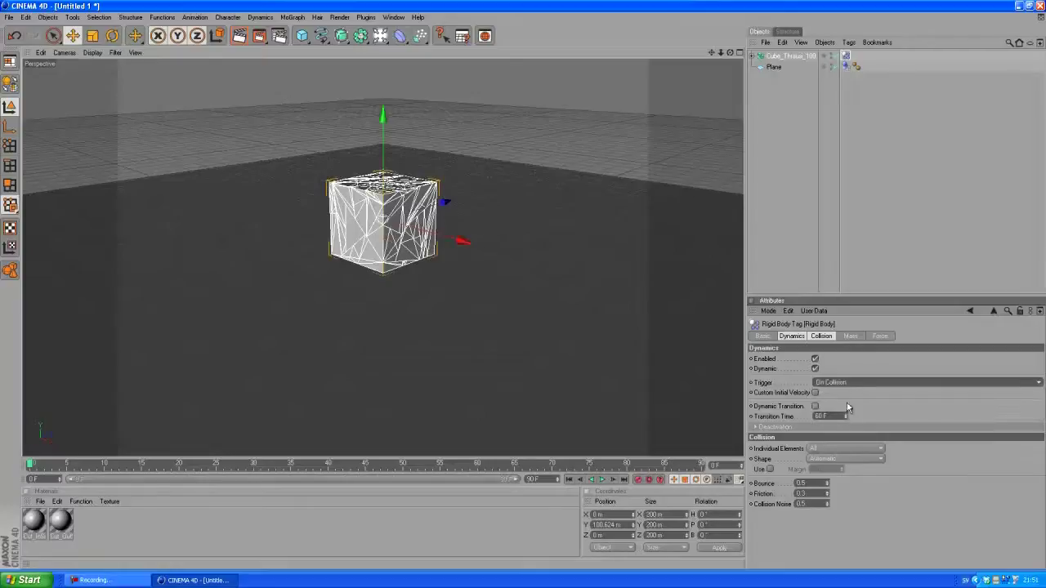
pyautogui.click(801, 280)
pyautogui.click(601, 480)
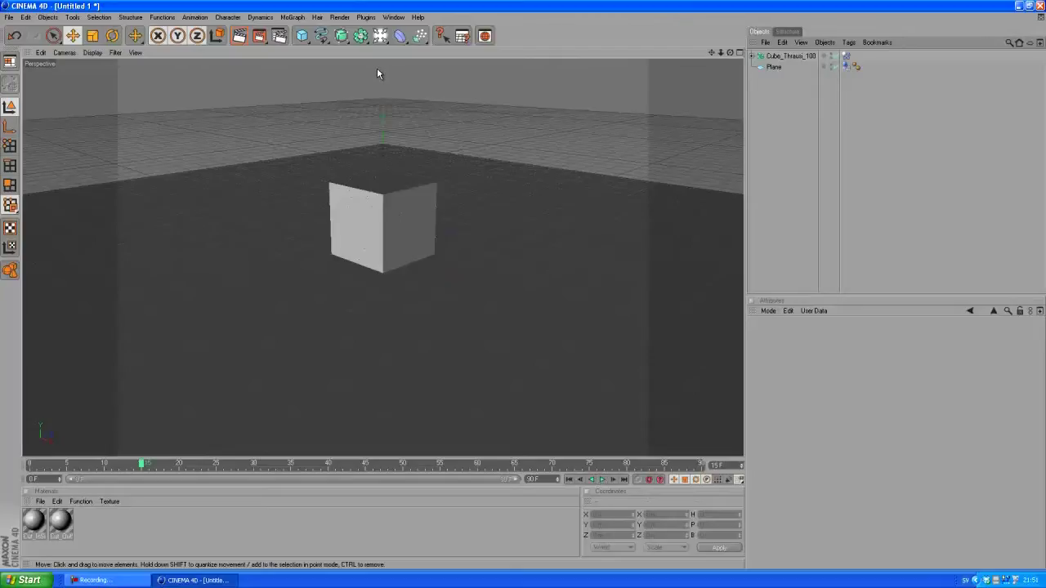
# - Add a MoGraph Text object and raise it above the cube to about 447 m on Y
pyautogui.scroll(-2, 377, 74)
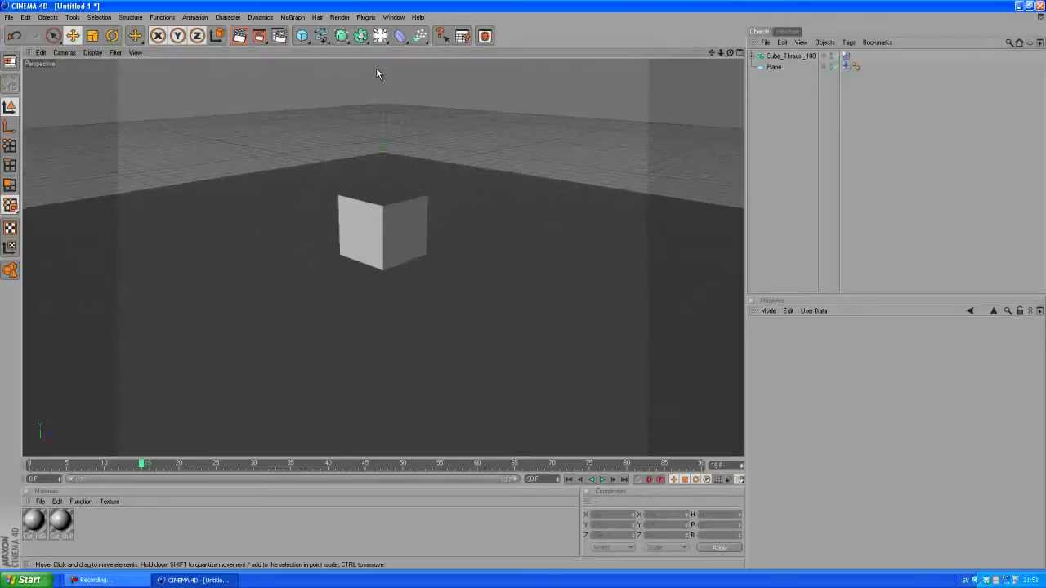
pyautogui.click(293, 17)
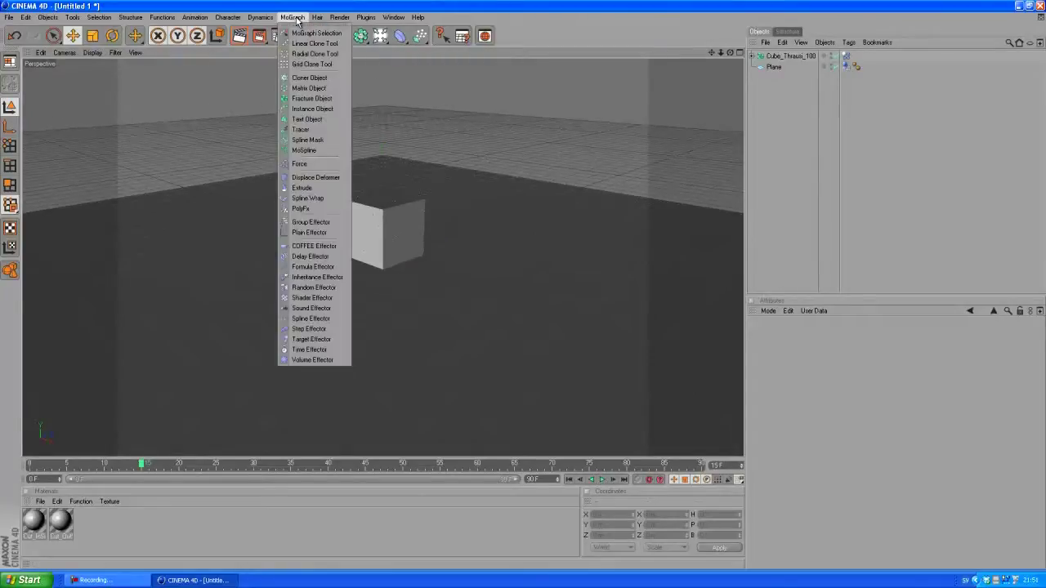
pyautogui.click(324, 121)
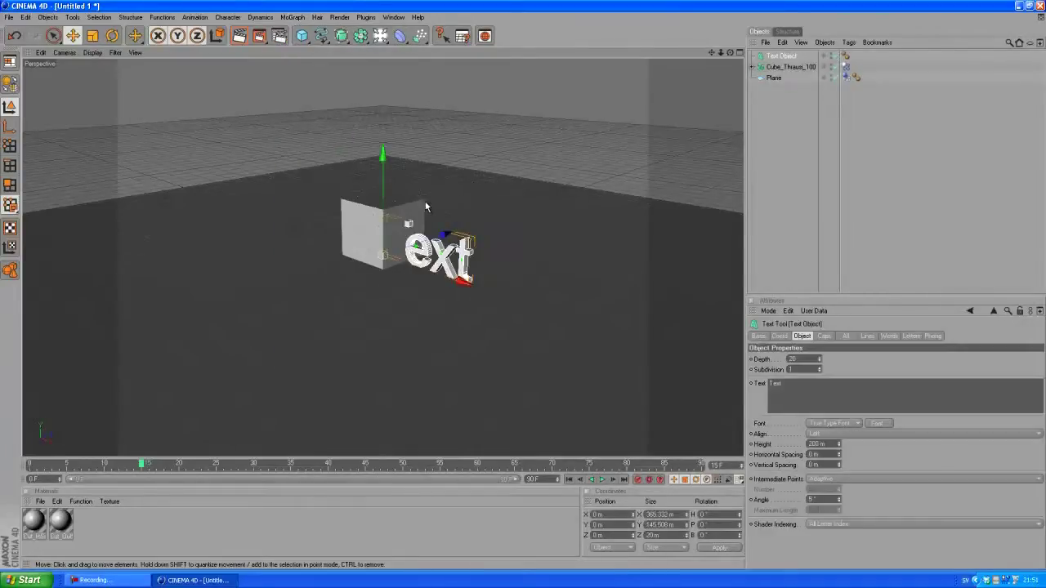
pyautogui.moveTo(523, 283); pyautogui.dragTo(498, 250)
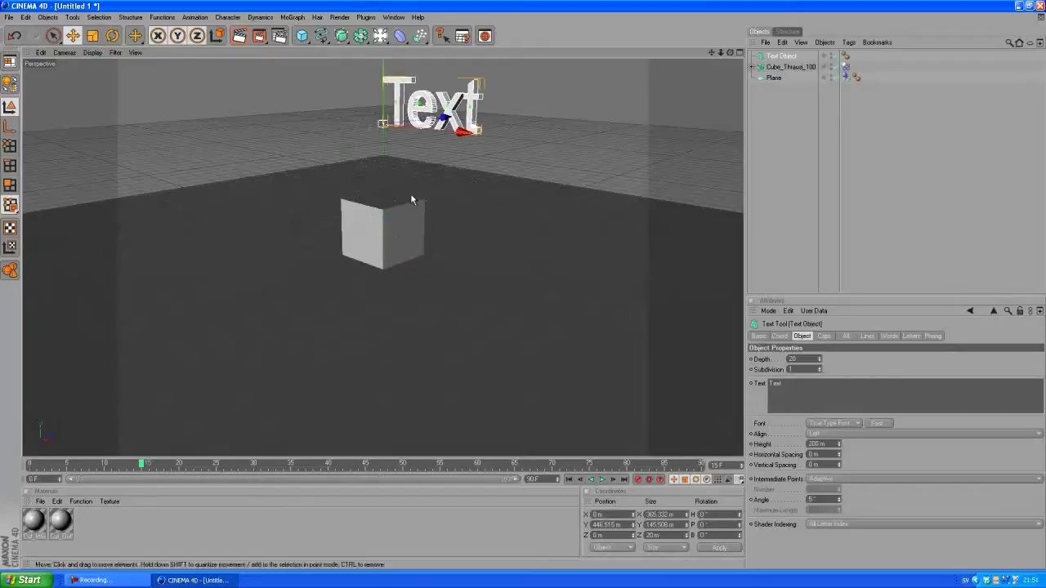
# - Add a MoGraph Rigid Body tag to the text object
pyautogui.rightClick(780, 55)
pyautogui.moveTo(852, 135)
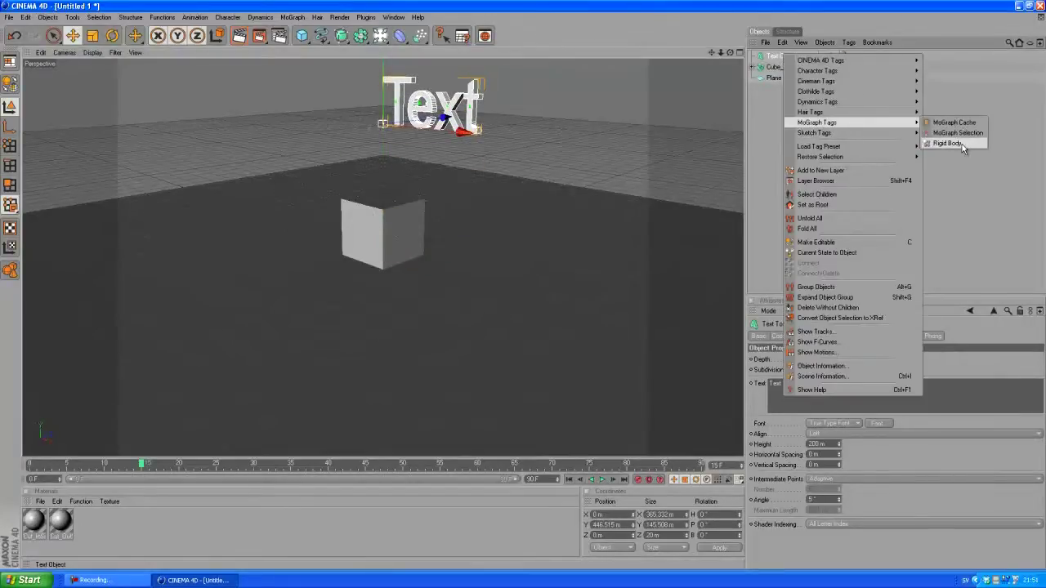
pyautogui.click(962, 144)
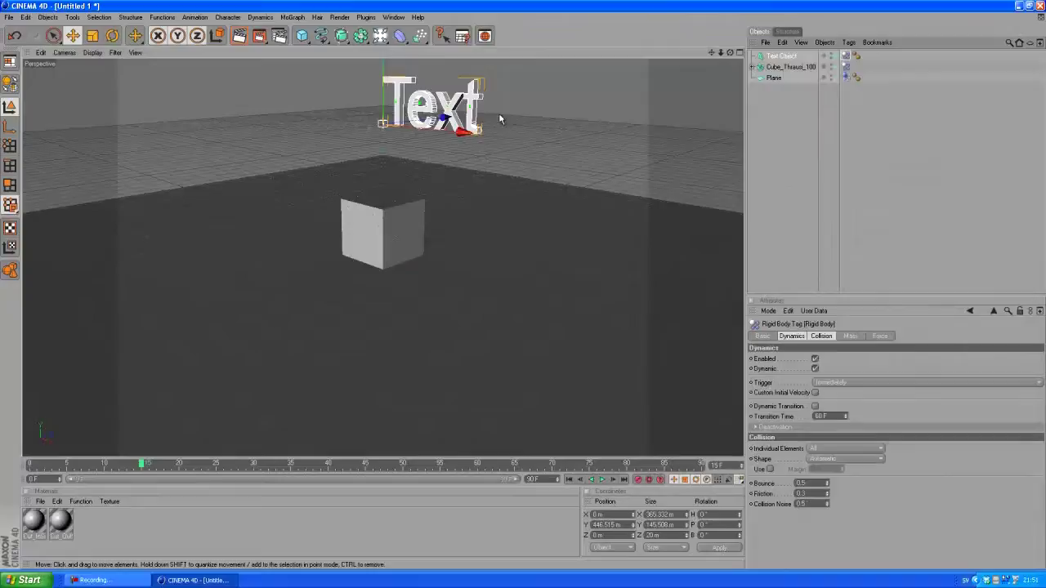
# - Play the simulation of the text falling onto the cube, rewind to frame 0, and delete the text object
pyautogui.click(603, 480)
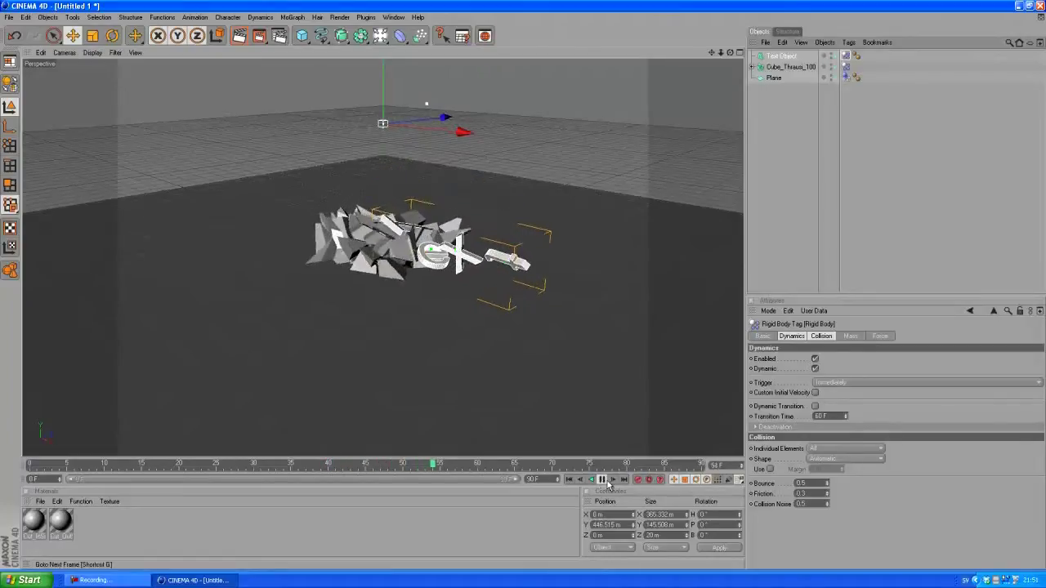
pyautogui.click(603, 479)
pyautogui.click(570, 480)
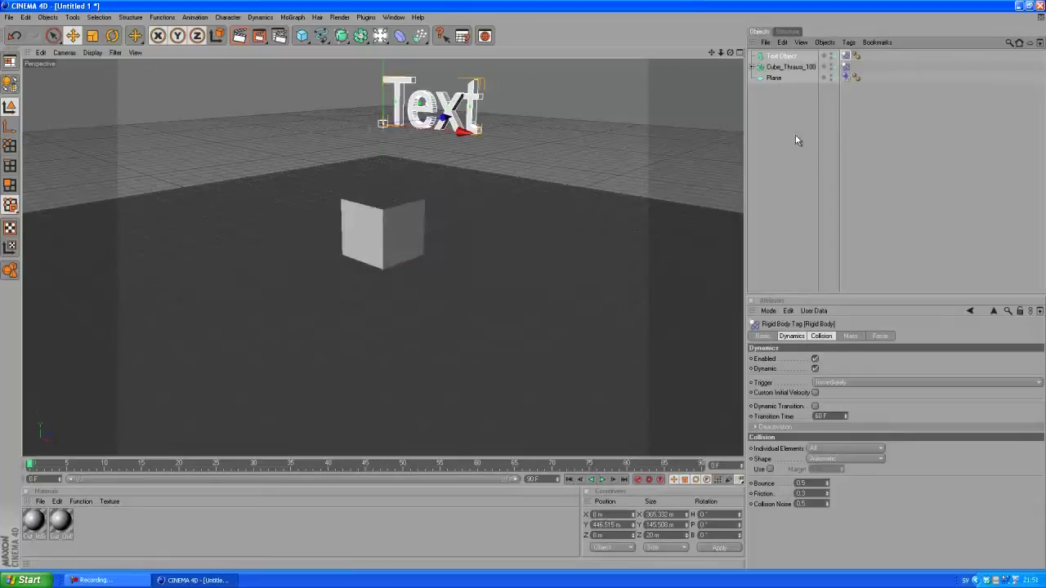
pyautogui.click(783, 55)
pyautogui.press('Delete')
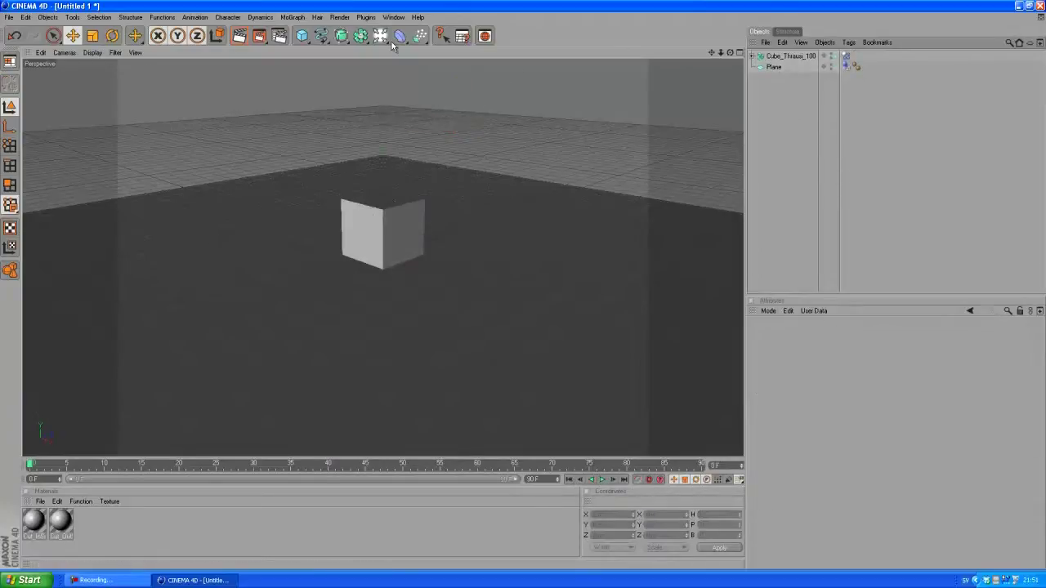
# - Create a sphere and raise it above the cube to about 538 m on Y
pyautogui.moveTo(301, 35); pyautogui.dragTo(394, 45)
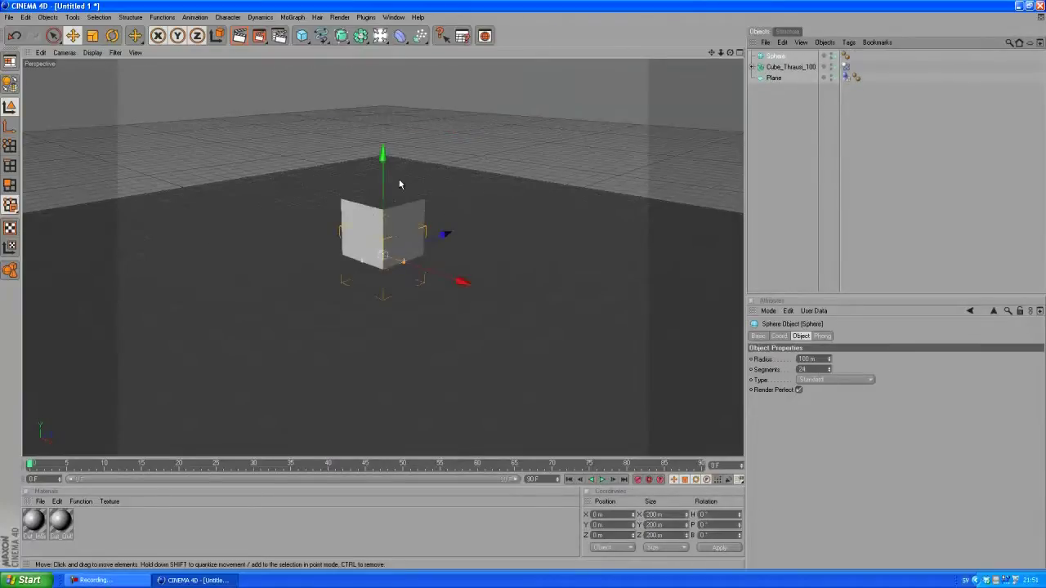
pyautogui.moveTo(389, 180); pyautogui.dragTo(389, 98)
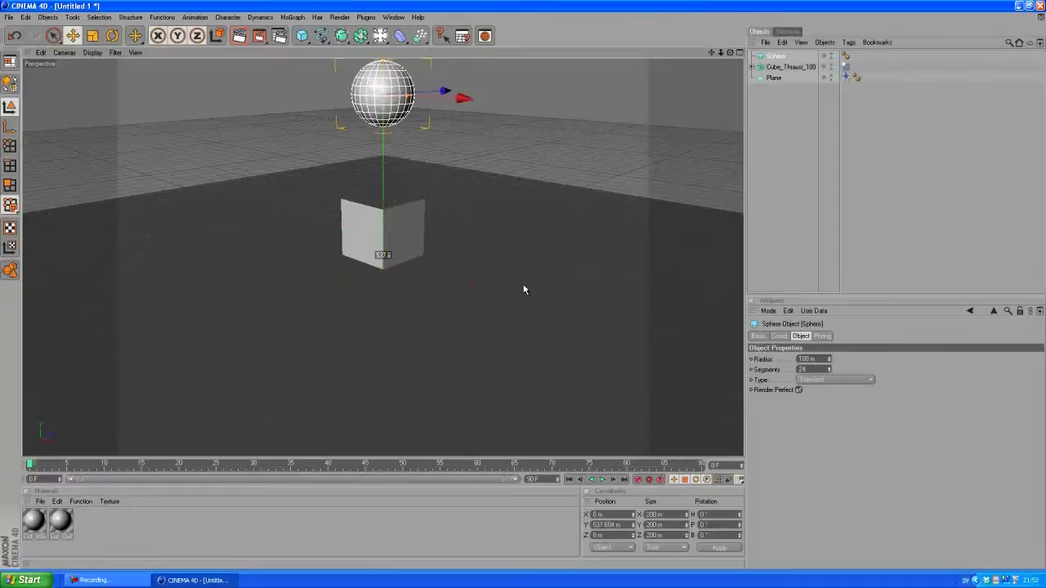
# - Try a MoGraph Rigid Body tag directly on the sphere, test it in playback, and remove the tag
pyautogui.rightClick(778, 57)
pyautogui.moveTo(850, 124)
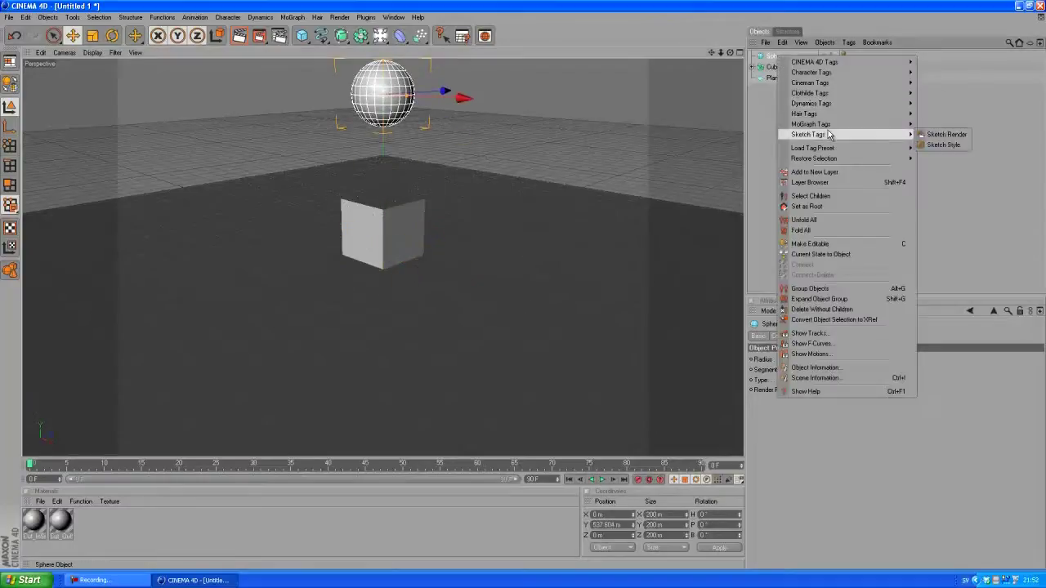
pyautogui.click(948, 144)
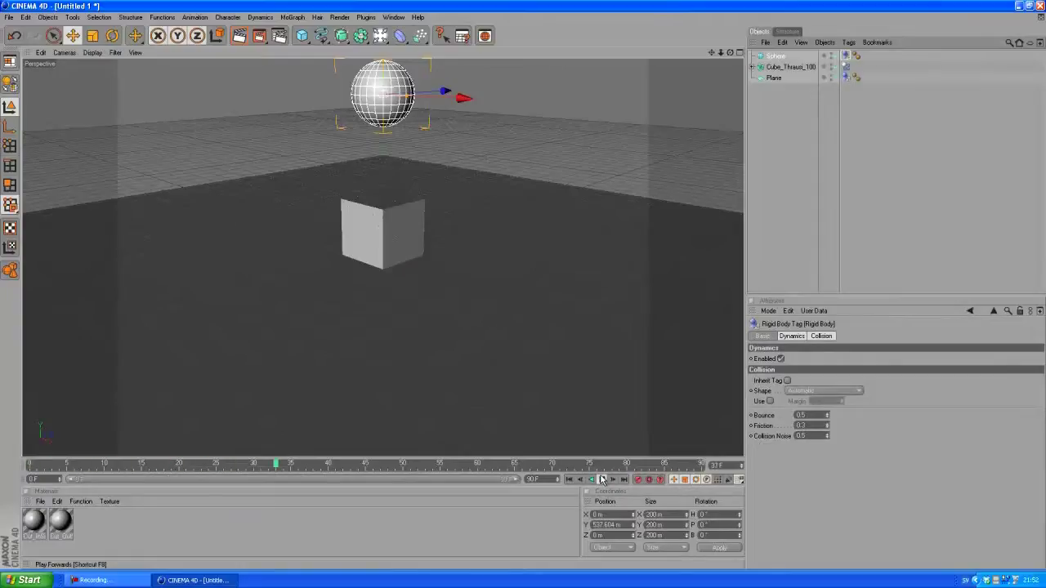
pyautogui.click(602, 481)
pyautogui.click(570, 480)
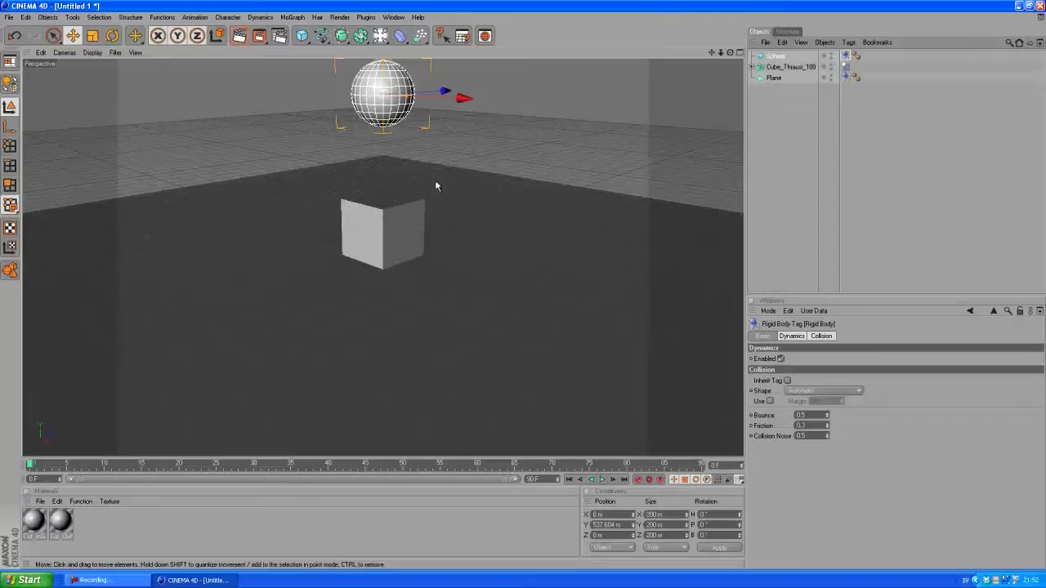
pyautogui.click(843, 55)
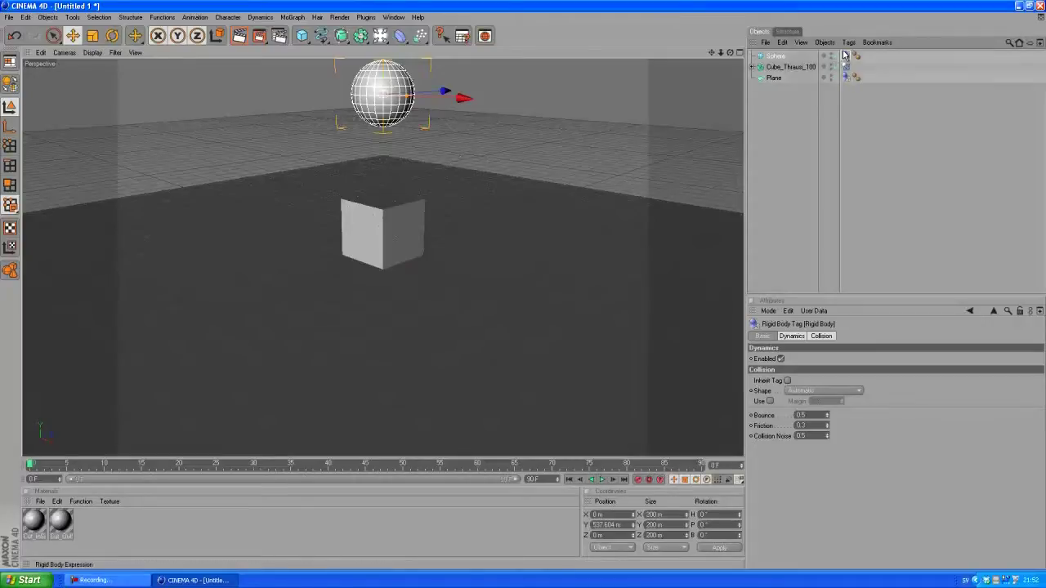
pyautogui.press('Delete')
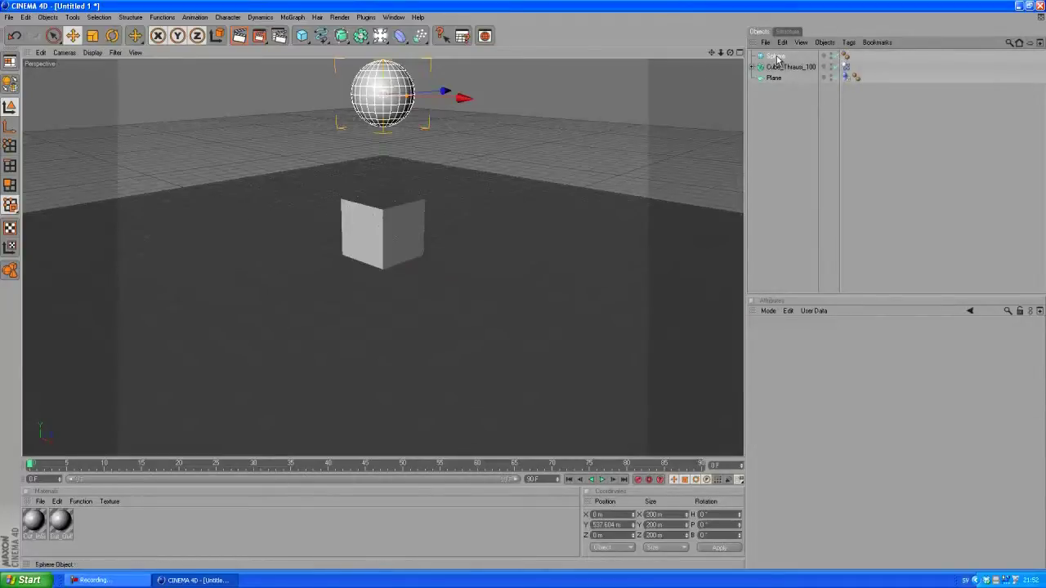
# - Add a MoGraph Cloner object and make the sphere its child
pyautogui.click(292, 17)
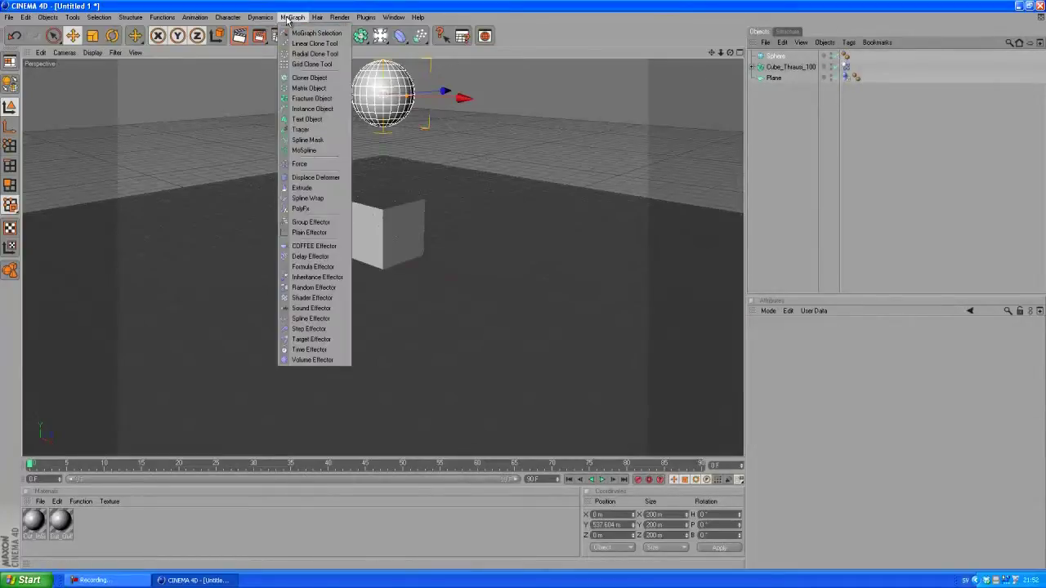
pyautogui.click(311, 78)
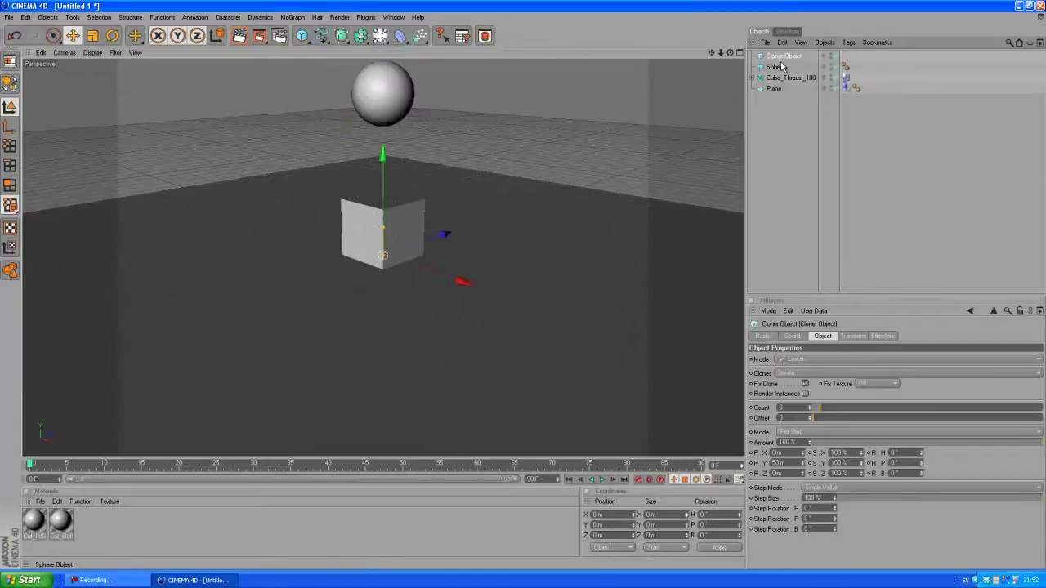
pyautogui.moveTo(785, 59); pyautogui.dragTo(784, 57)
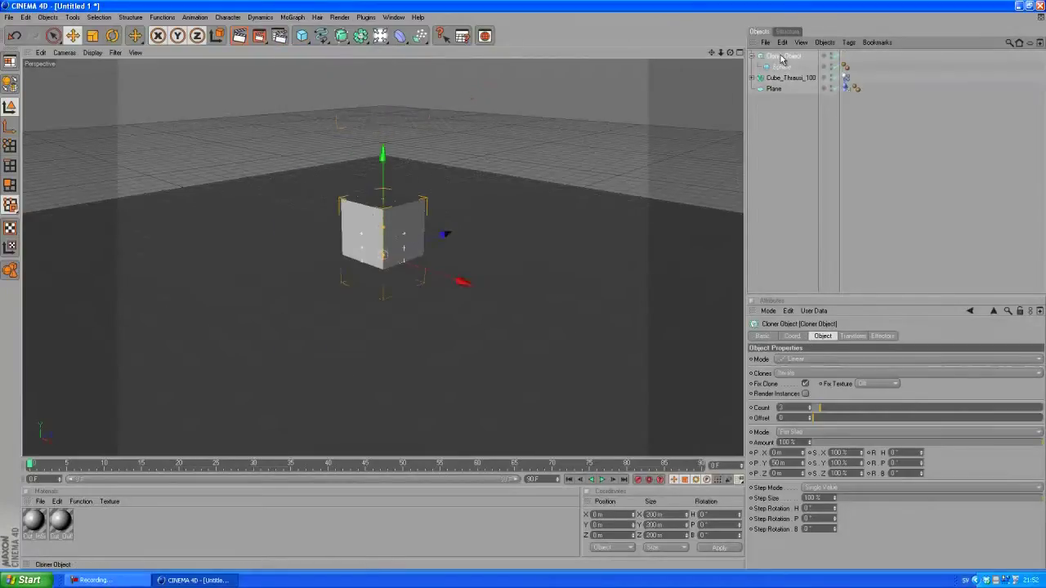
# - Raise the cloner above the cube to about 386 m on Y and set its clone count to 1
pyautogui.moveTo(526, 275); pyautogui.dragTo(523, 290)
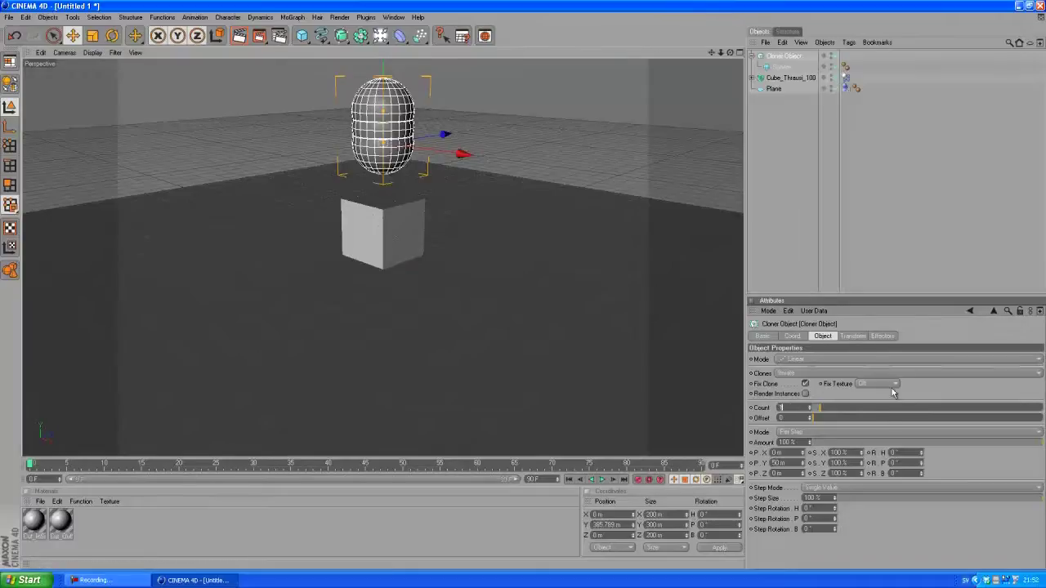
pyautogui.press('Return')
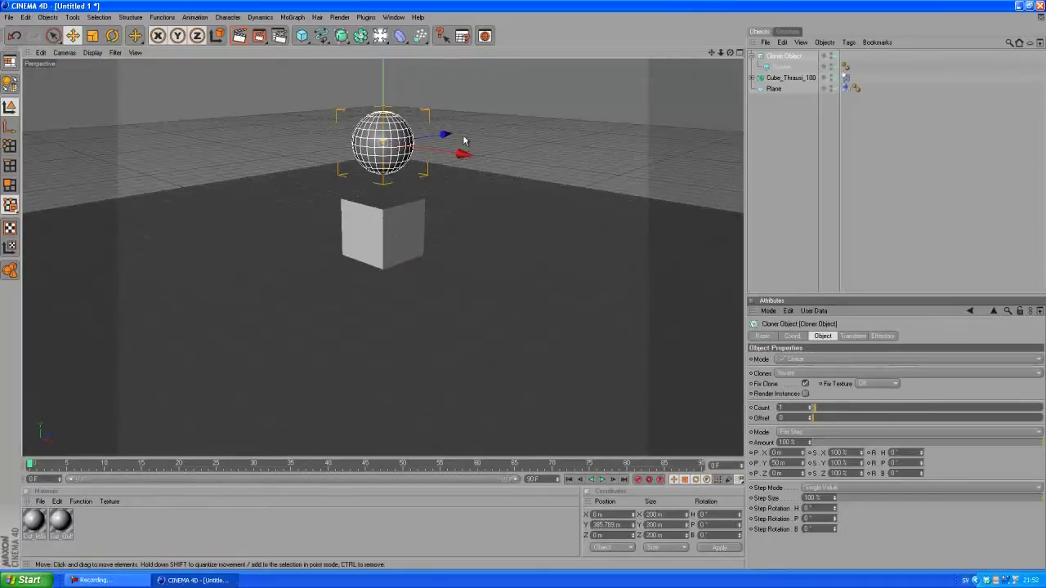
pyautogui.scroll(-2, 424, 123)
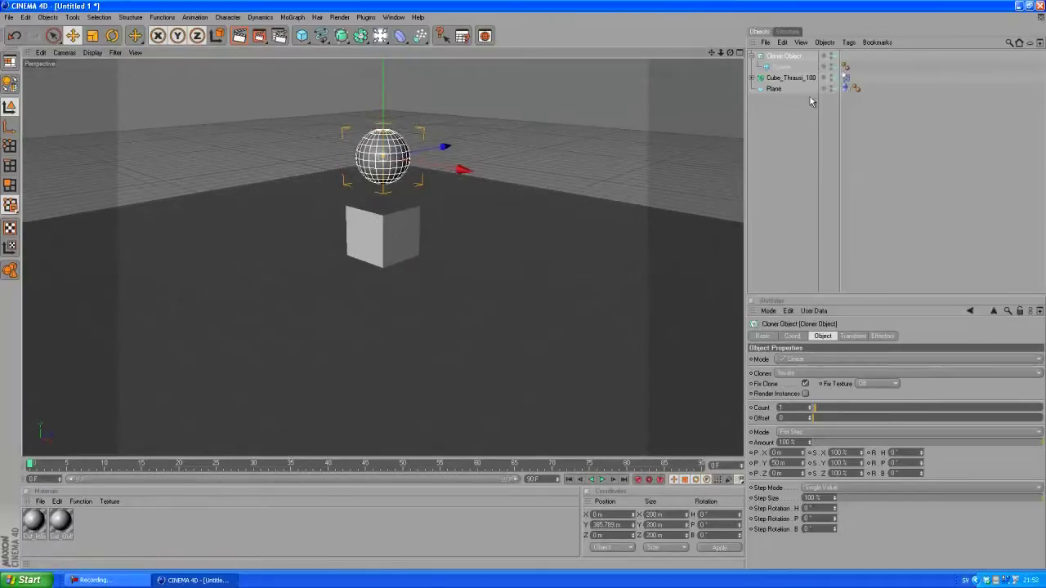
# - Add a MoGraph Rigid Body tag to the cloner
pyautogui.rightClick(784, 59)
pyautogui.moveTo(838, 129)
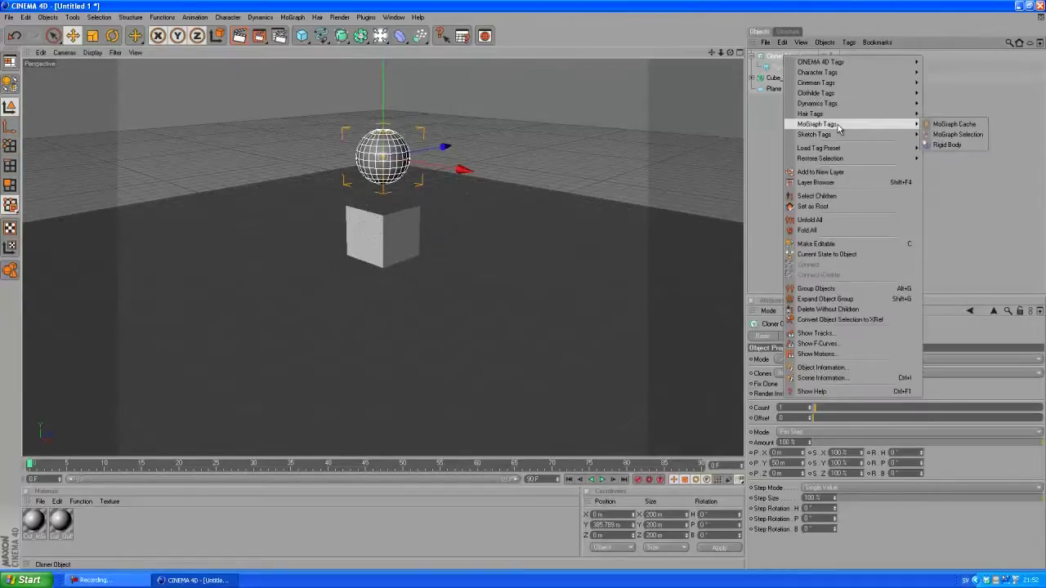
pyautogui.click(955, 145)
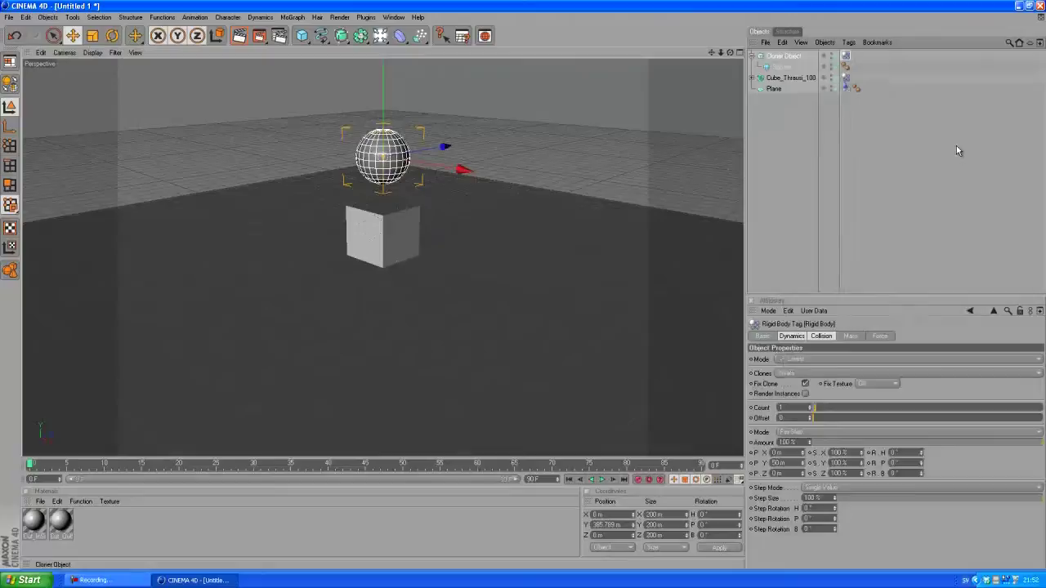
# - Play the simulation to check how the falling sphere shatters the cube, and pause it
pyautogui.click(794, 152)
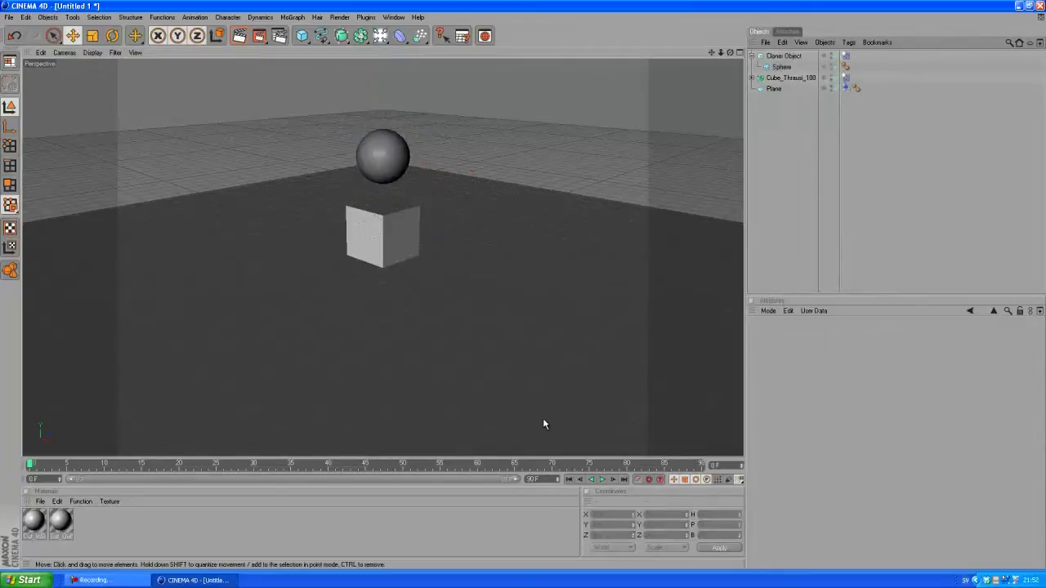
pyautogui.click(603, 480)
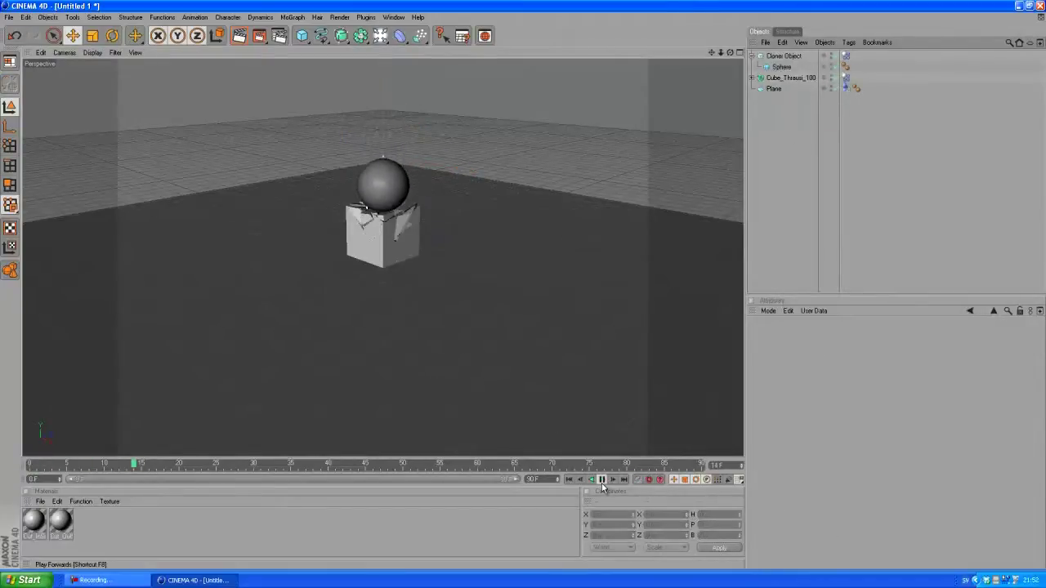
pyautogui.click(602, 481)
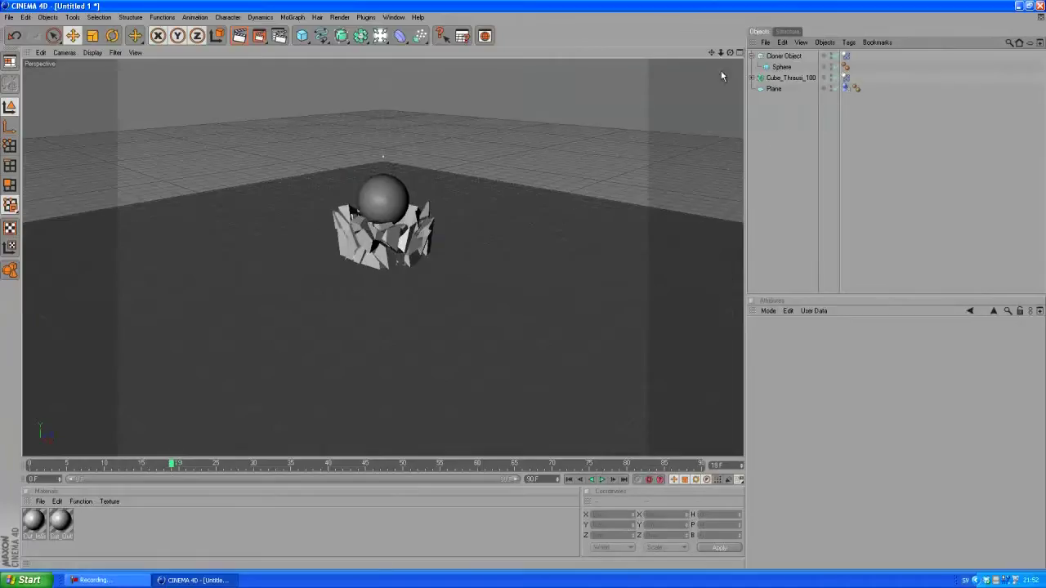
# - Collapse the cloner's hierarchy, return to the first frame and raise the cloner to about 856 m on Y
pyautogui.scroll(3, 418, 143)
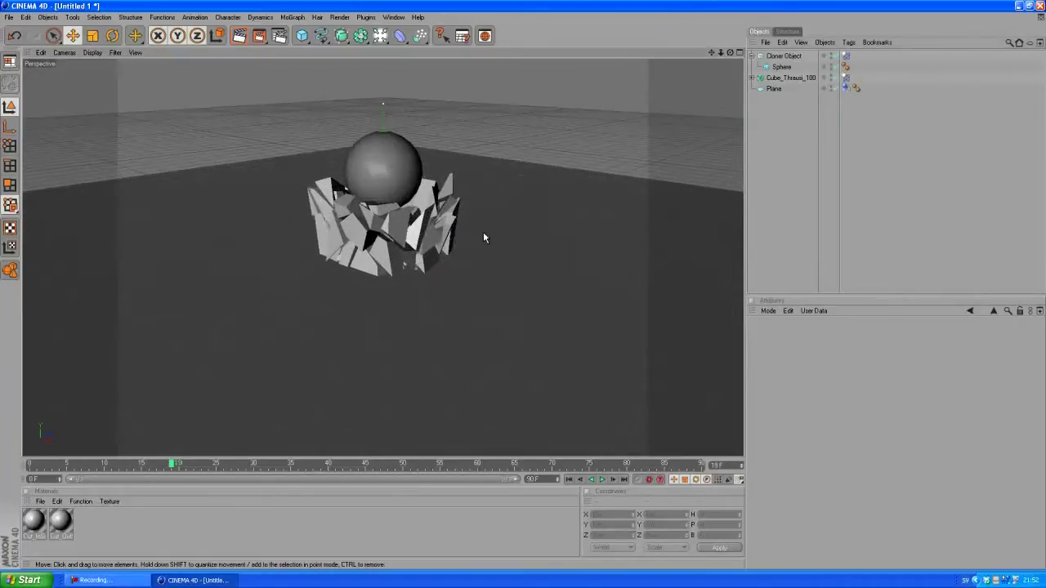
pyautogui.click(753, 55)
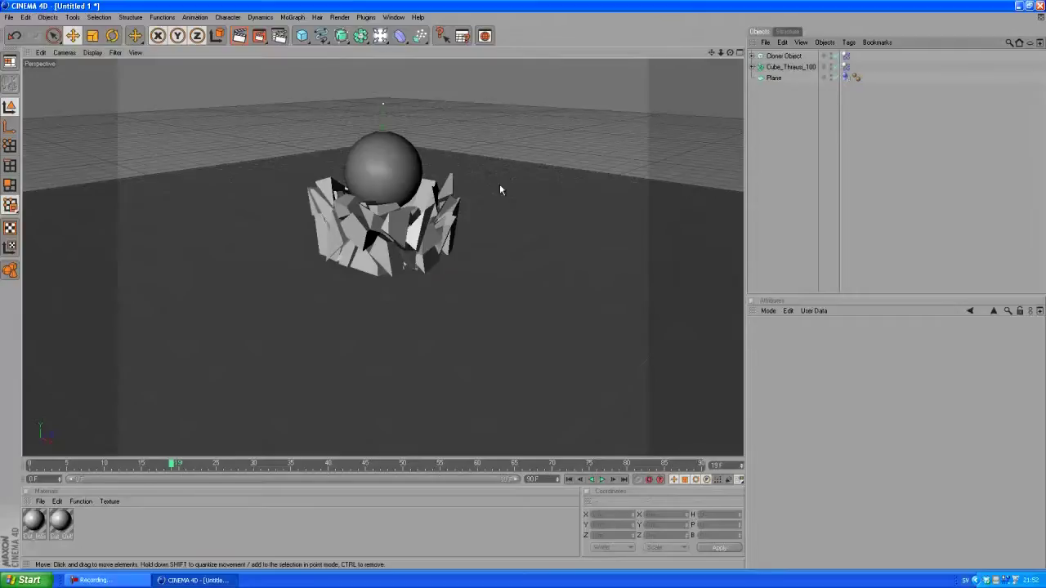
pyautogui.click(789, 56)
pyautogui.scroll(-5, 413, 170)
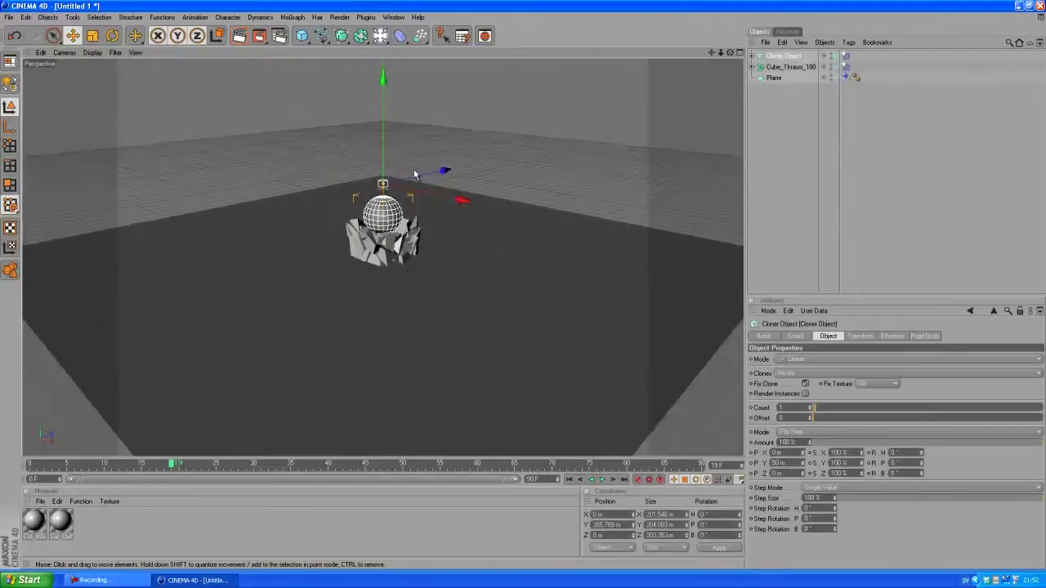
pyautogui.click(569, 479)
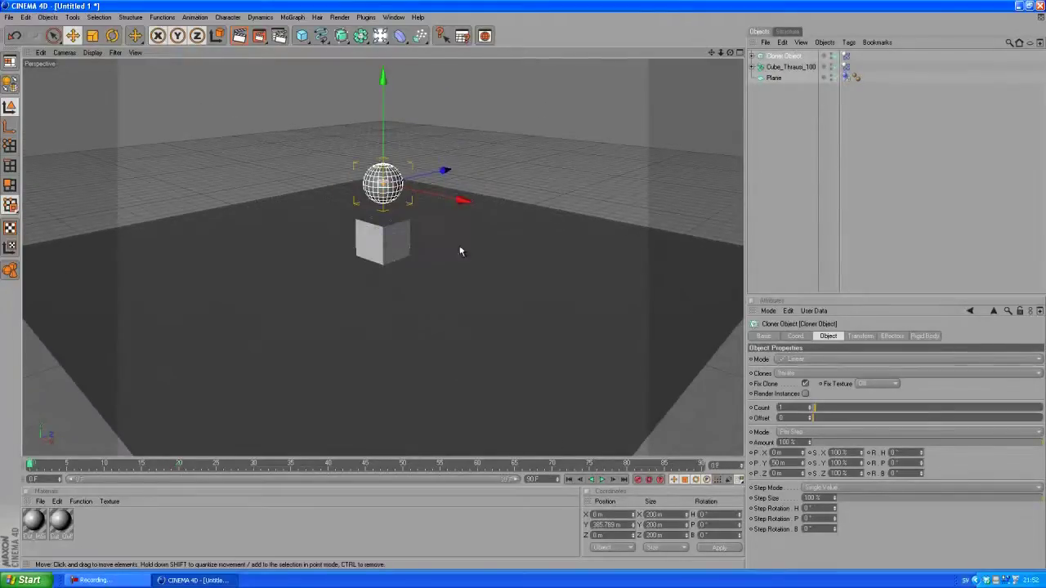
pyautogui.moveTo(382, 142); pyautogui.dragTo(382, 44)
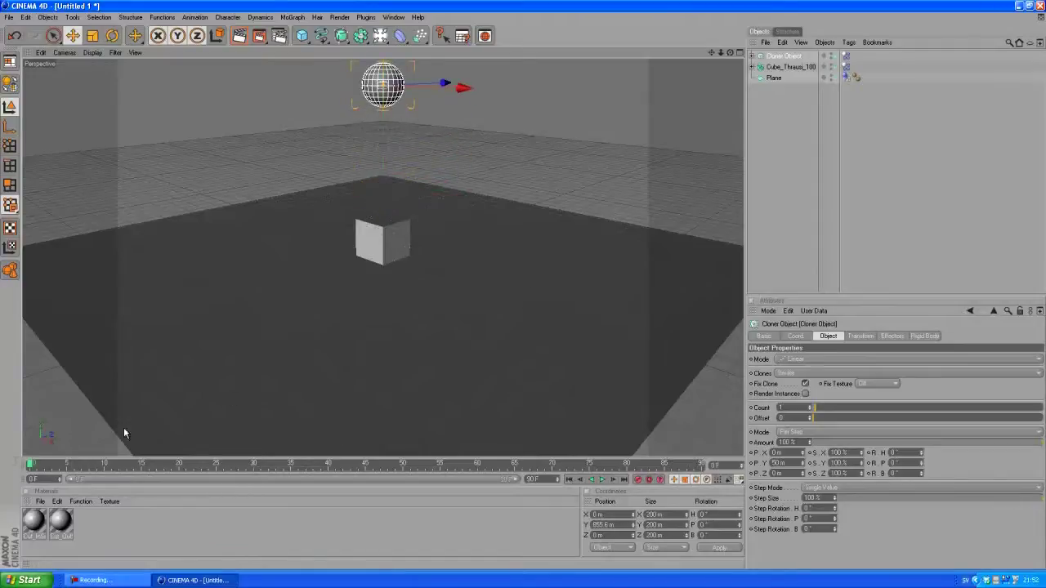
pyautogui.scroll(3, 409, 312)
pyautogui.scroll(-1, 406, 312)
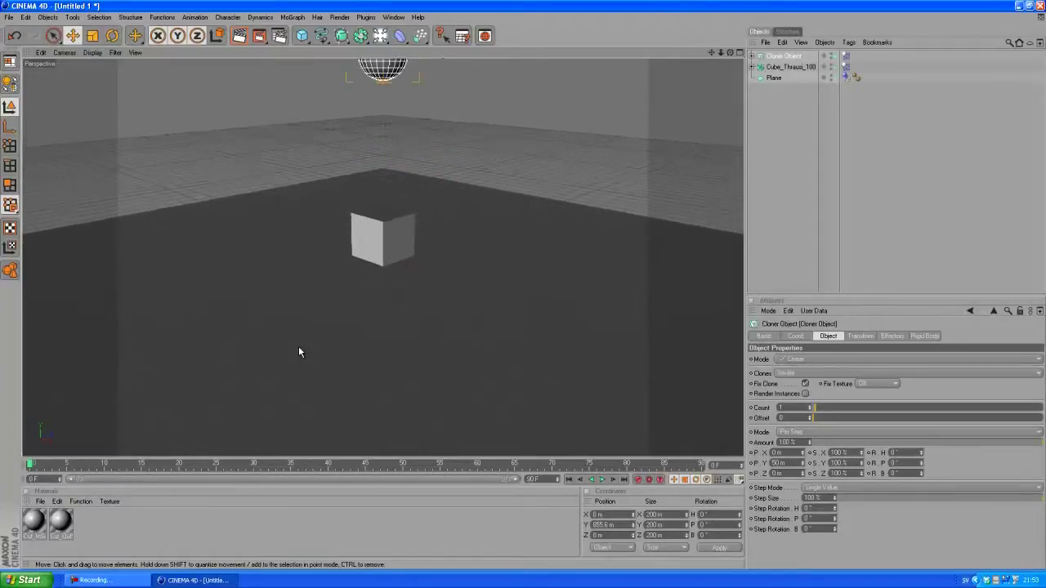
pyautogui.scroll(-1, 299, 347)
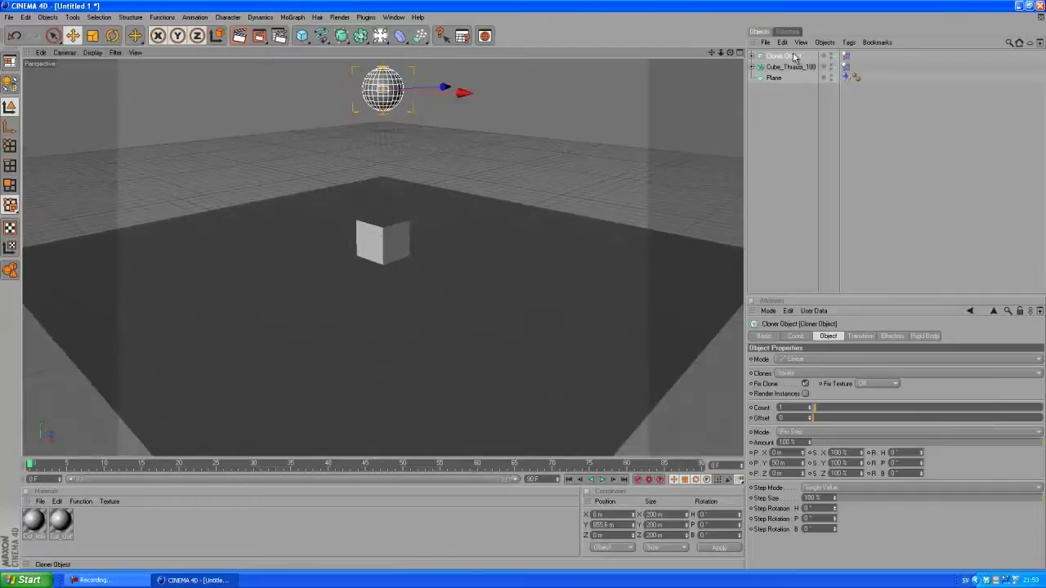
pyautogui.keyDown('alt'); pyautogui.moveTo(327, 257); pyautogui.dragTo(377, 141); pyautogui.keyUp('alt')
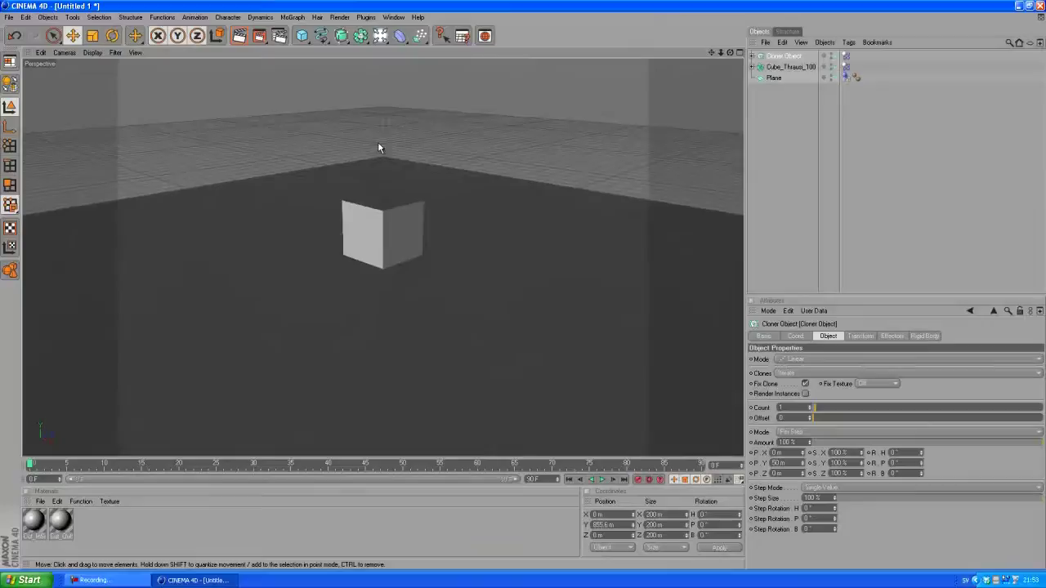
# - Play the simulation from the first frame to check the impact from the greater drop height, pausing as the cube breaks
pyautogui.click(601, 481)
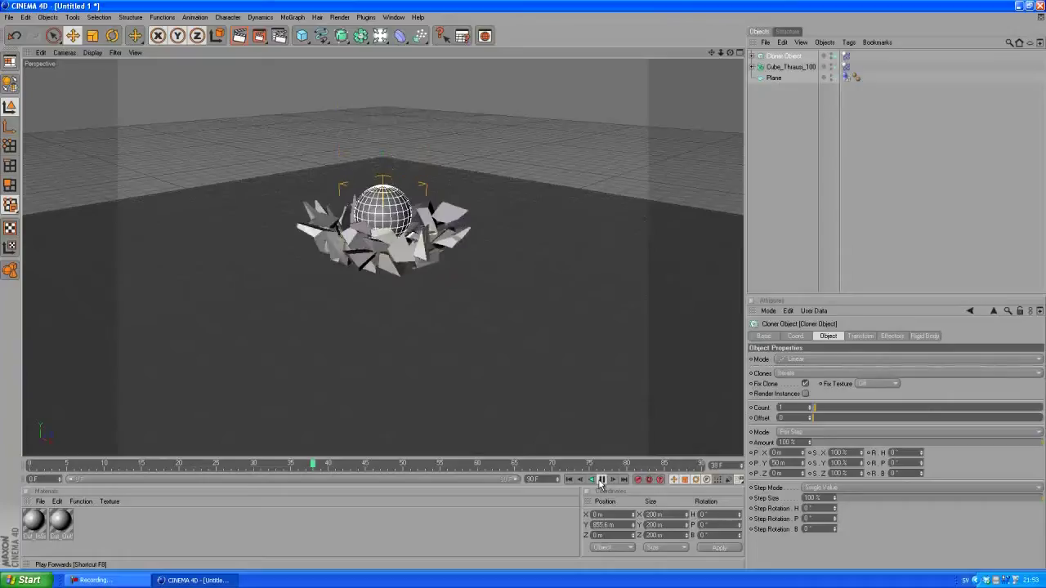
pyautogui.click(601, 481)
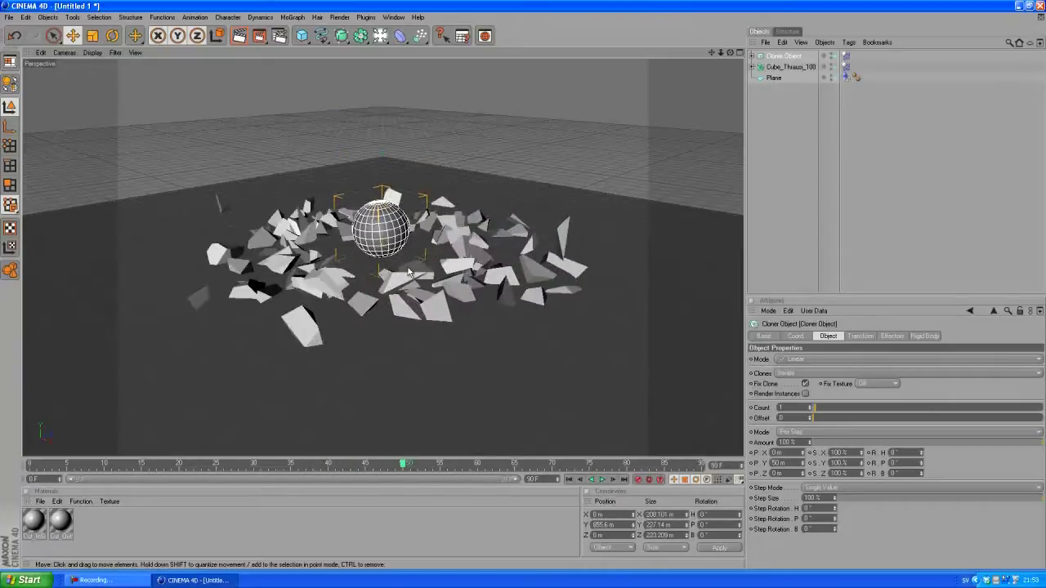
pyautogui.click(570, 481)
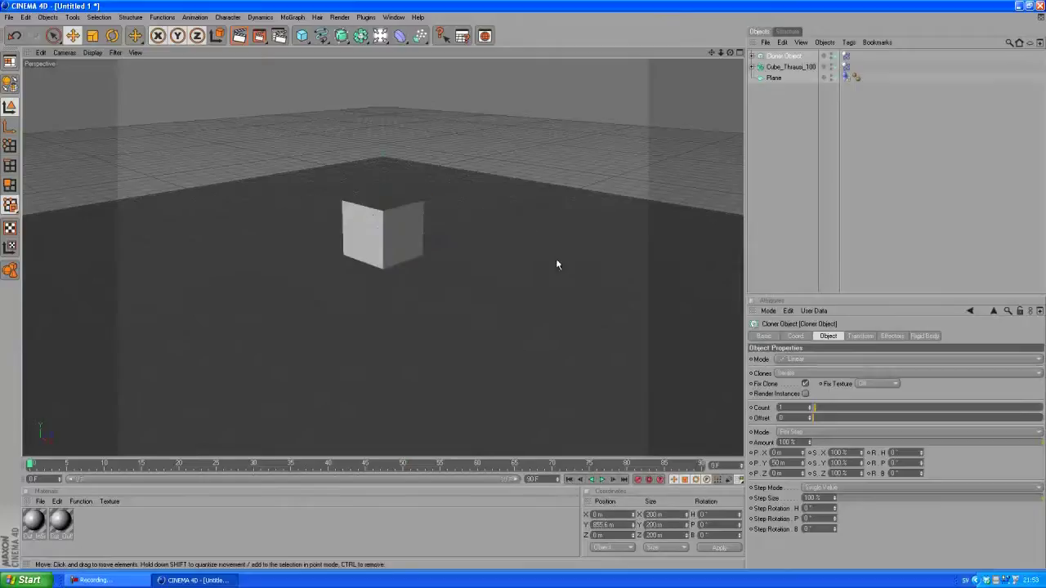
pyautogui.click(602, 480)
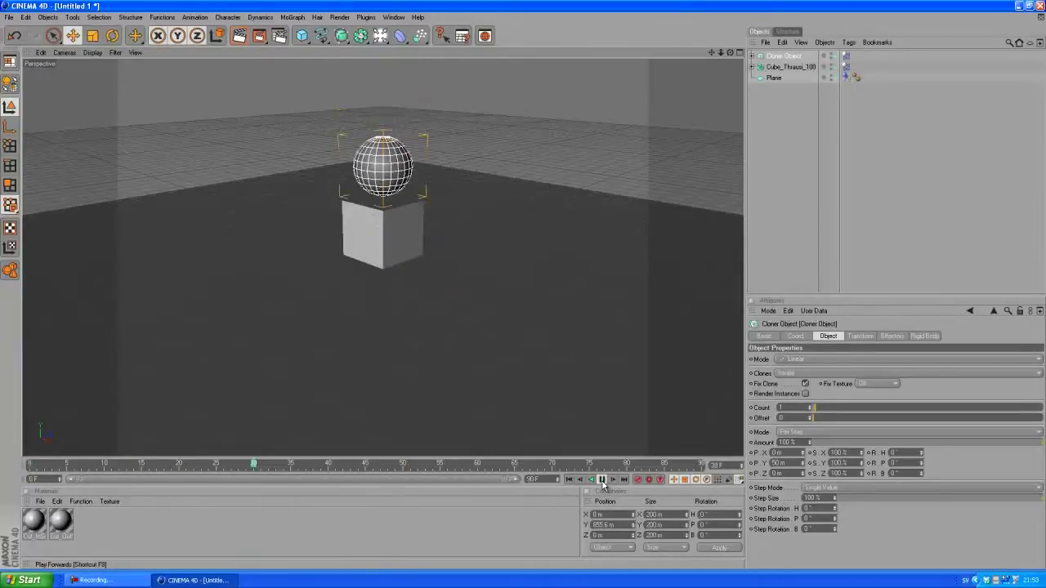
pyautogui.click(602, 481)
pyautogui.click(602, 480)
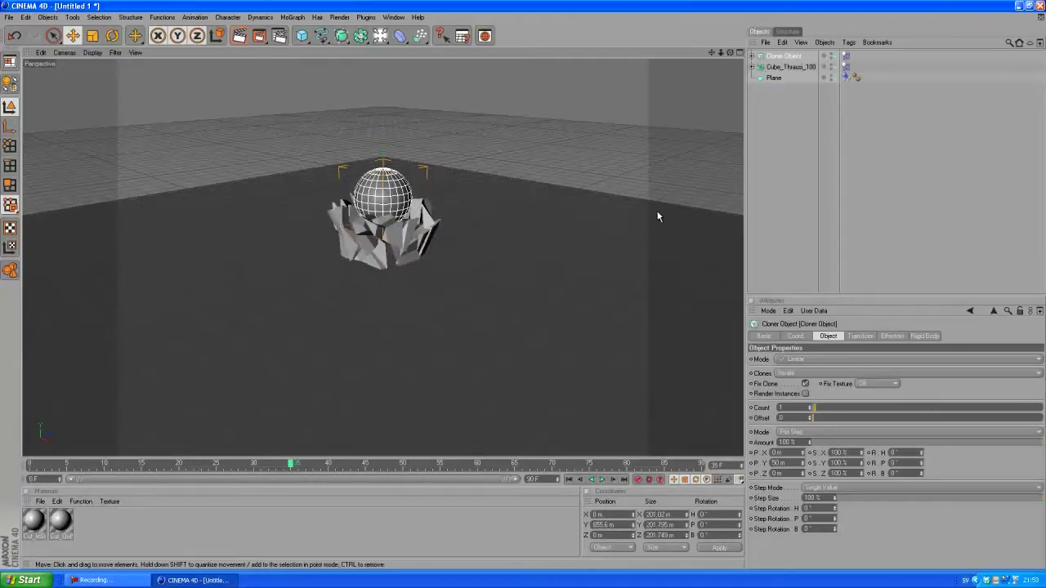
# - Deselect all objects and open the MoDynamics section of the project settings
pyautogui.click(790, 133)
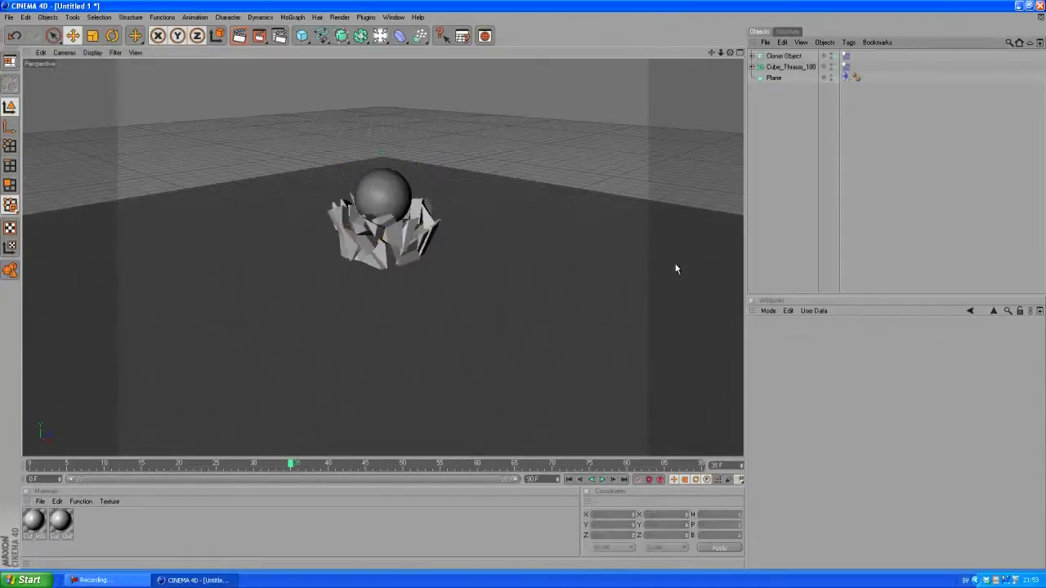
pyautogui.click(27, 18)
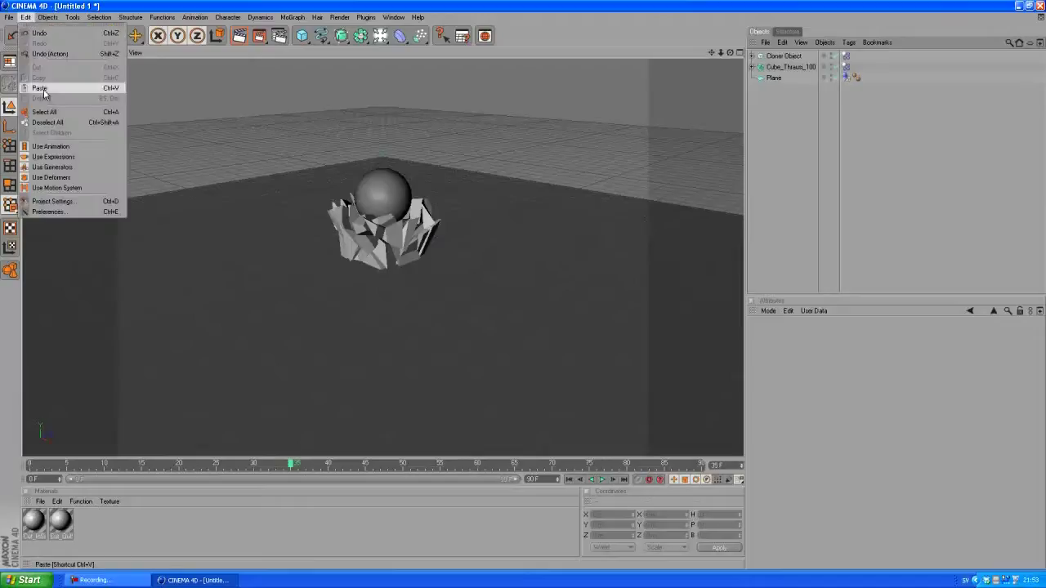
pyautogui.click(85, 205)
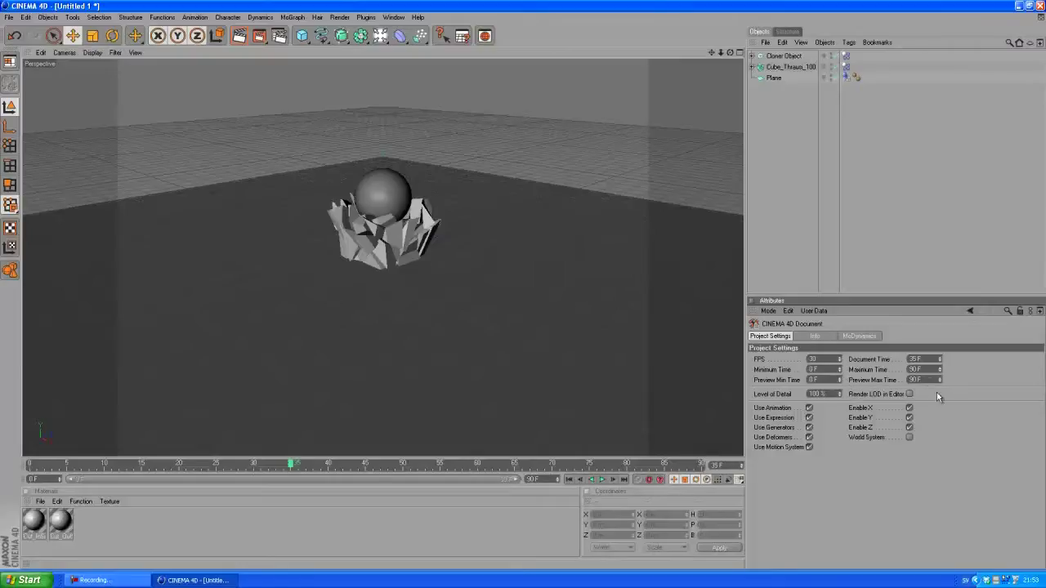
pyautogui.click(862, 341)
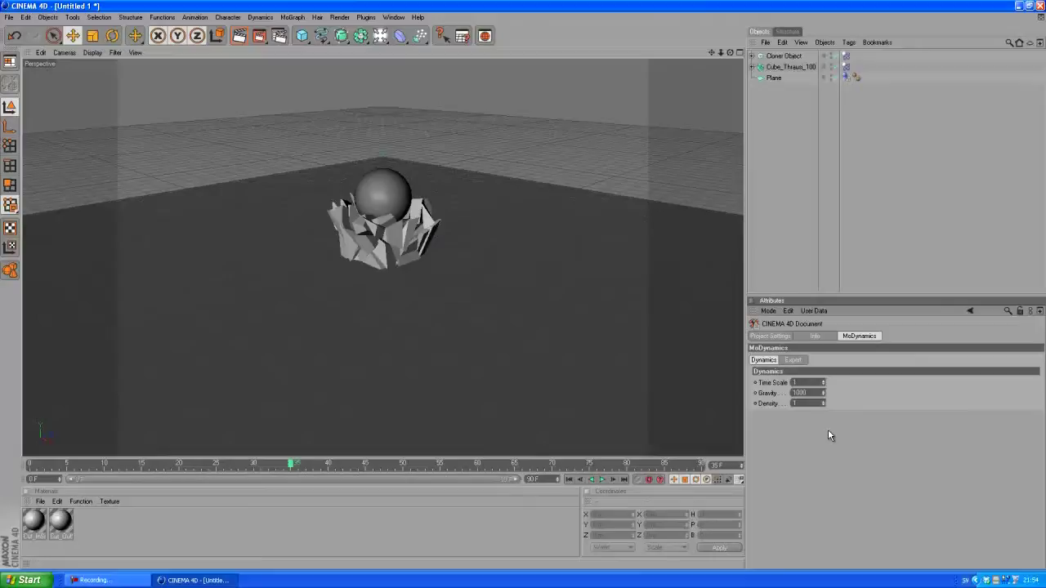
# - Run the simulation from the first frame to frame 36 and keyframe the MoDynamics Time Scale at 1
pyautogui.click(570, 480)
pyautogui.click(602, 480)
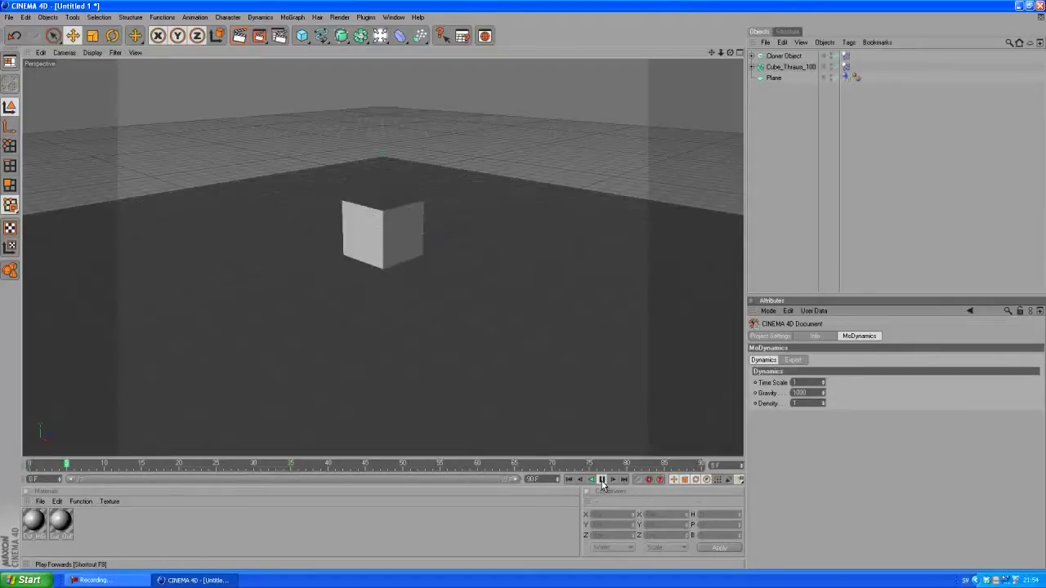
pyautogui.click(602, 480)
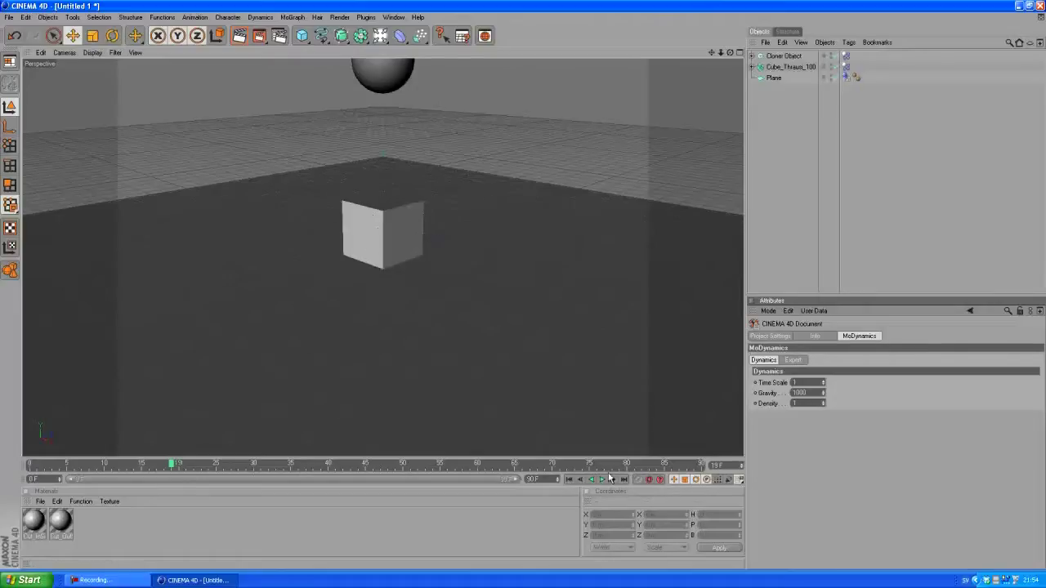
pyautogui.click(613, 480)
pyautogui.click(613, 480)
pyautogui.click(613, 479)
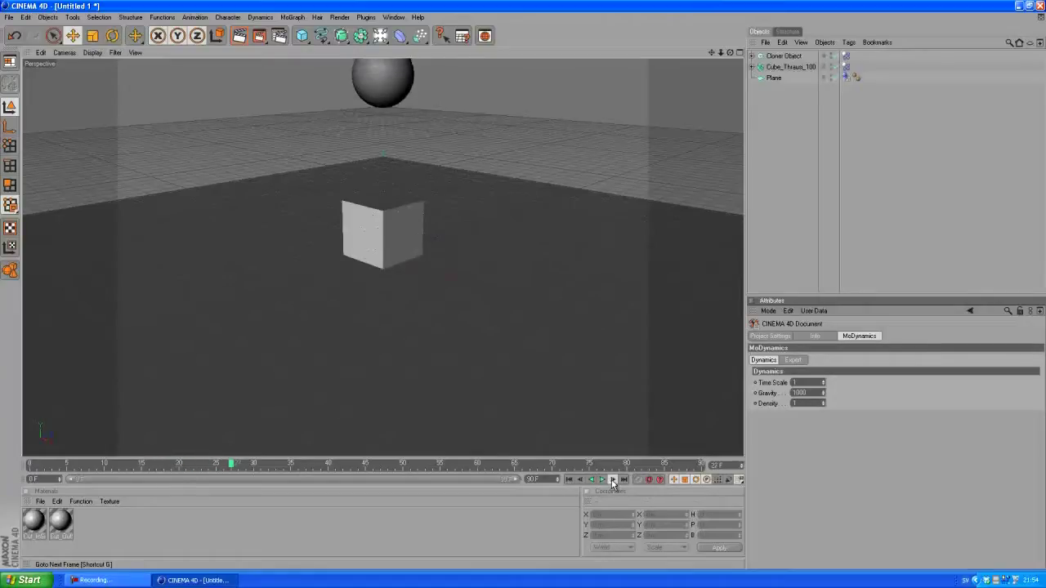
pyautogui.click(613, 480)
pyautogui.click(613, 479)
pyautogui.click(613, 479)
pyautogui.click(613, 480)
pyautogui.click(612, 480)
pyautogui.click(613, 480)
pyautogui.click(613, 480)
pyautogui.click(613, 480)
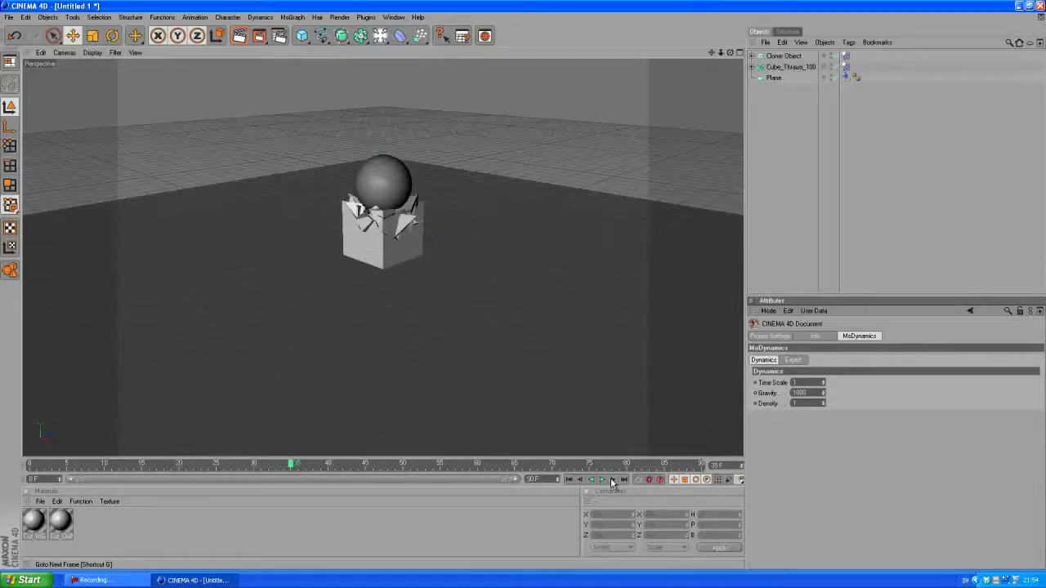
pyautogui.click(613, 480)
pyautogui.click(613, 480)
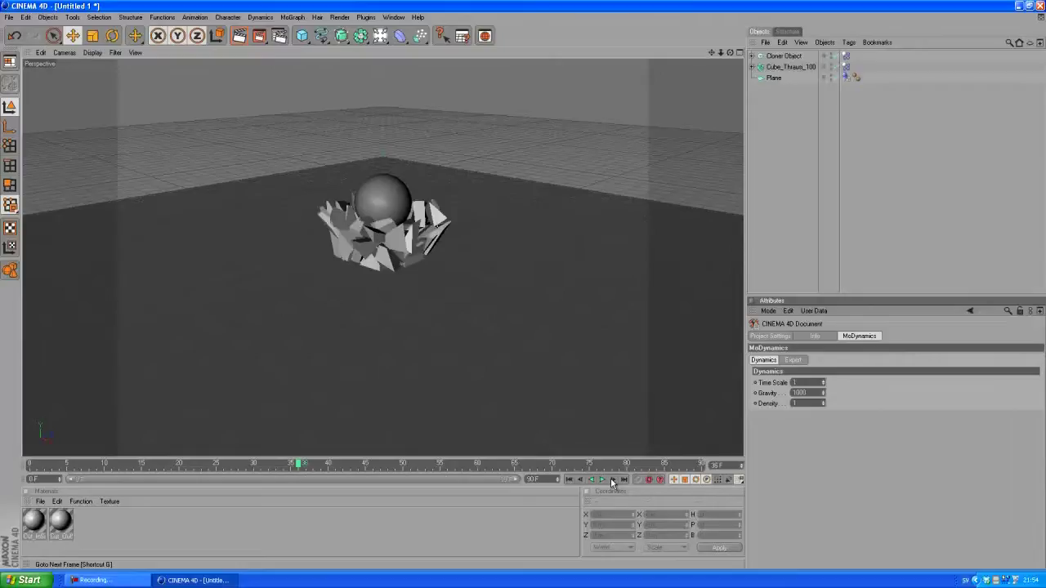
pyautogui.keyDown('ctrl'); pyautogui.click(756, 383); pyautogui.keyUp('ctrl')
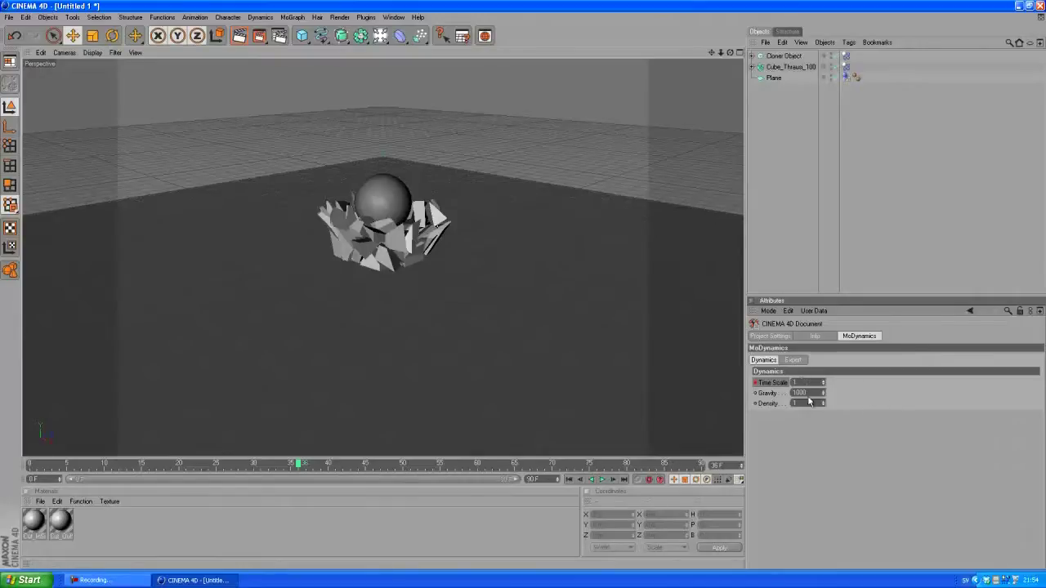
# - Advance to frame 39 and keyframe the Time Scale at 0.05
pyautogui.click(612, 481)
pyautogui.click(612, 480)
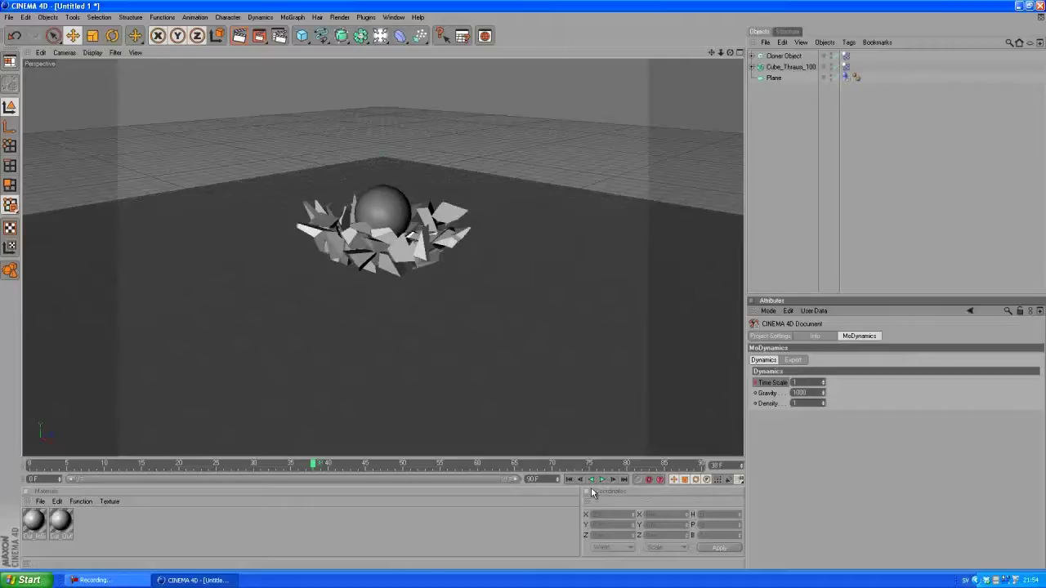
pyautogui.click(612, 481)
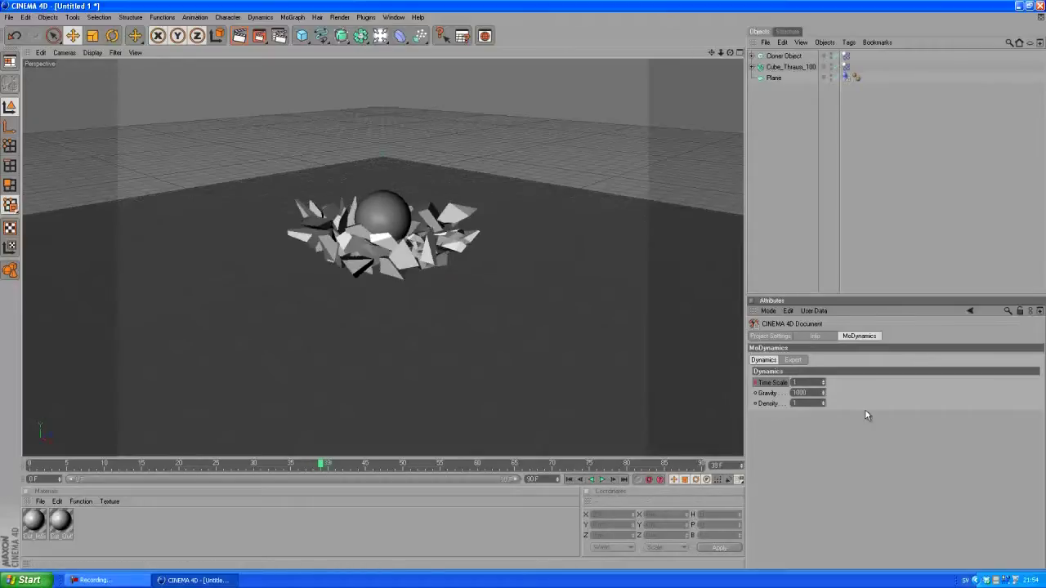
pyautogui.keyDown('ctrl'); pyautogui.click(756, 383); pyautogui.keyUp('ctrl')
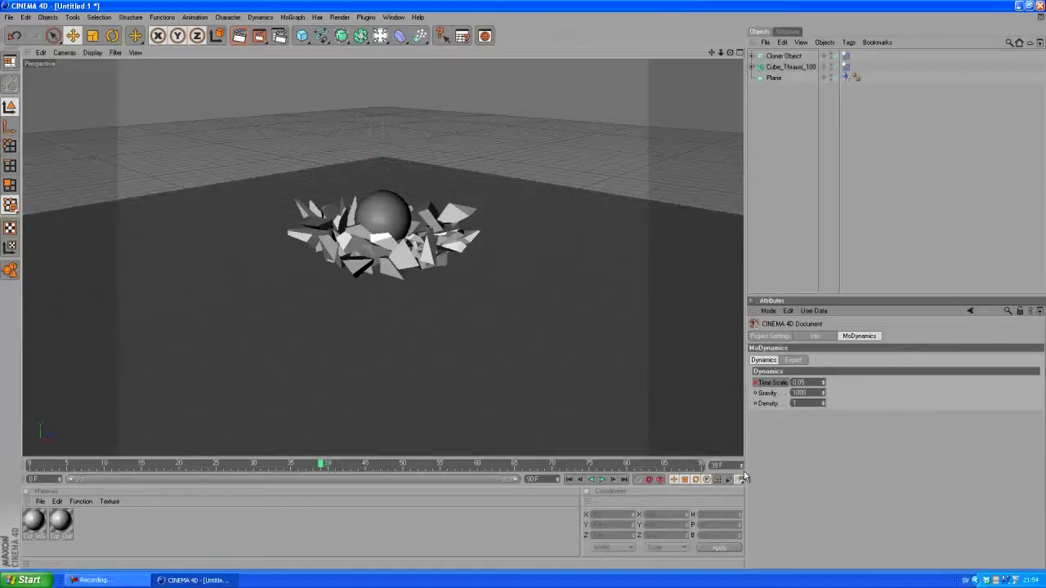
# - Replay the simulation twice from the first frame to check the slow-motion shatter, pausing the second run at frame 39
pyautogui.click(570, 480)
pyautogui.scroll(4, 449, 313)
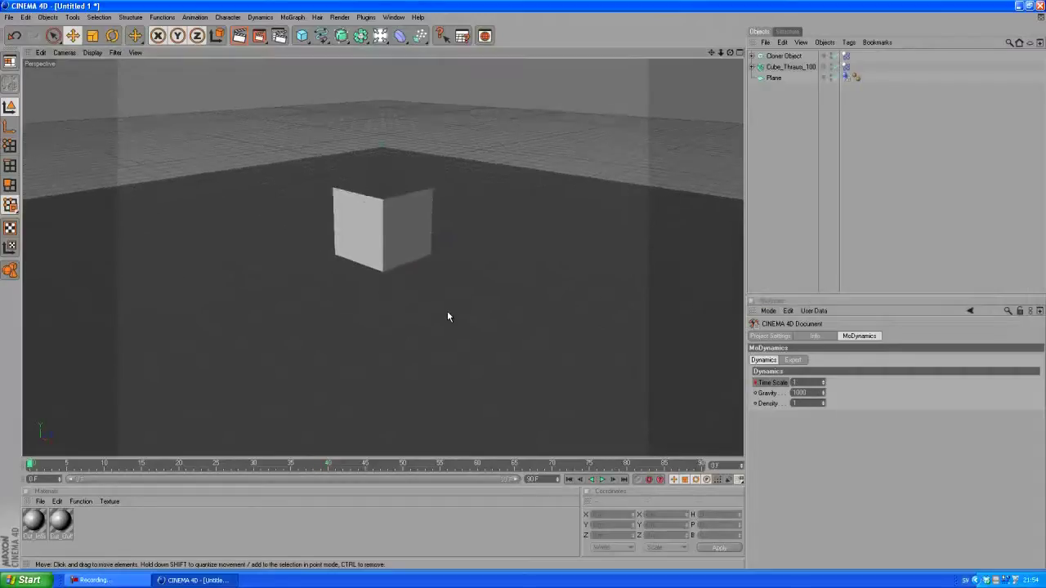
pyautogui.click(603, 479)
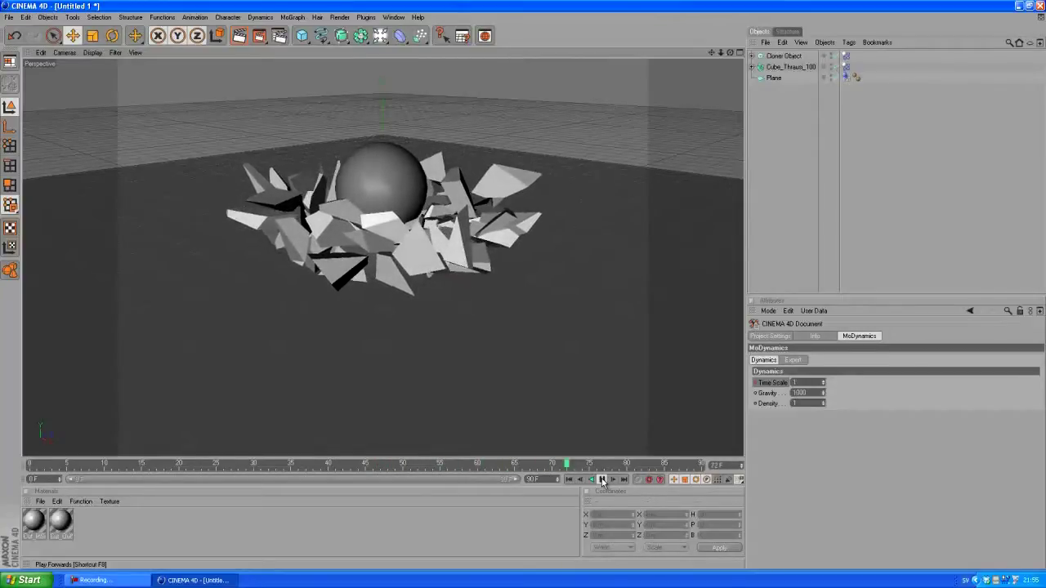
pyautogui.click(602, 479)
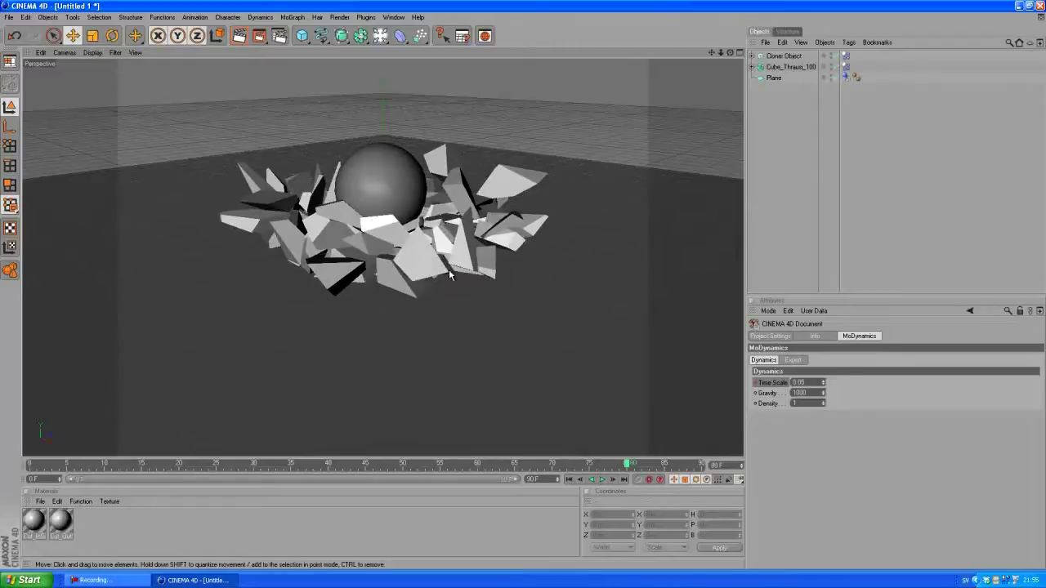
pyautogui.scroll(-5, 448, 269)
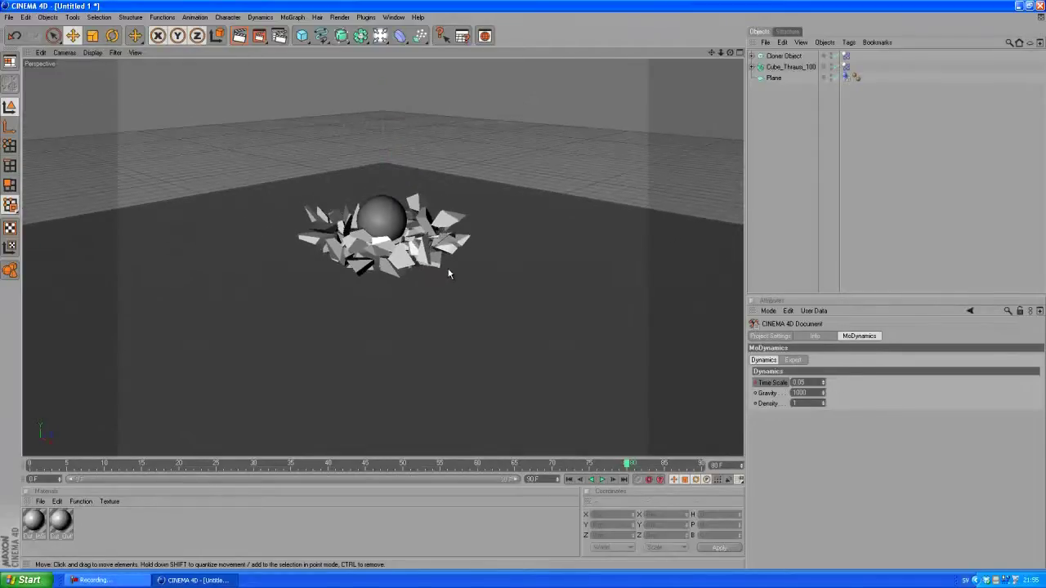
pyautogui.click(569, 479)
pyautogui.click(601, 479)
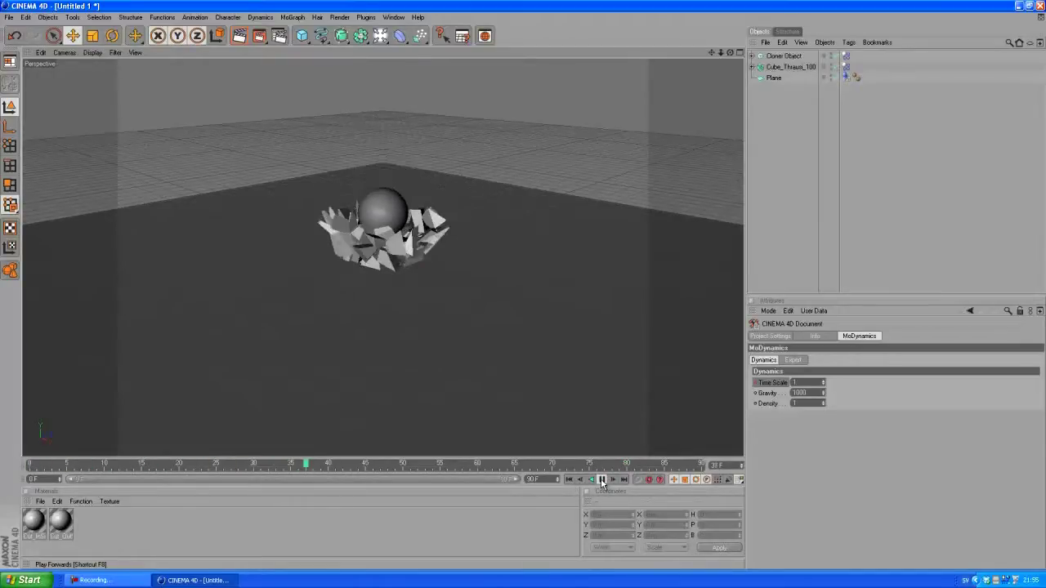
pyautogui.click(602, 479)
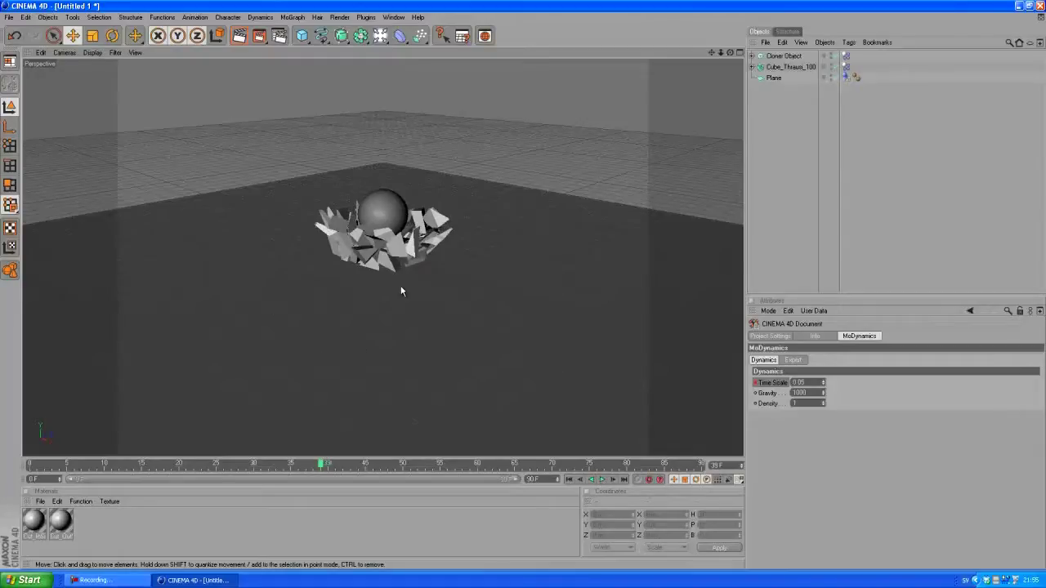
pyautogui.keyDown('alt'); pyautogui.moveTo(401, 291); pyautogui.dragTo(436, 288); pyautogui.keyUp('alt')
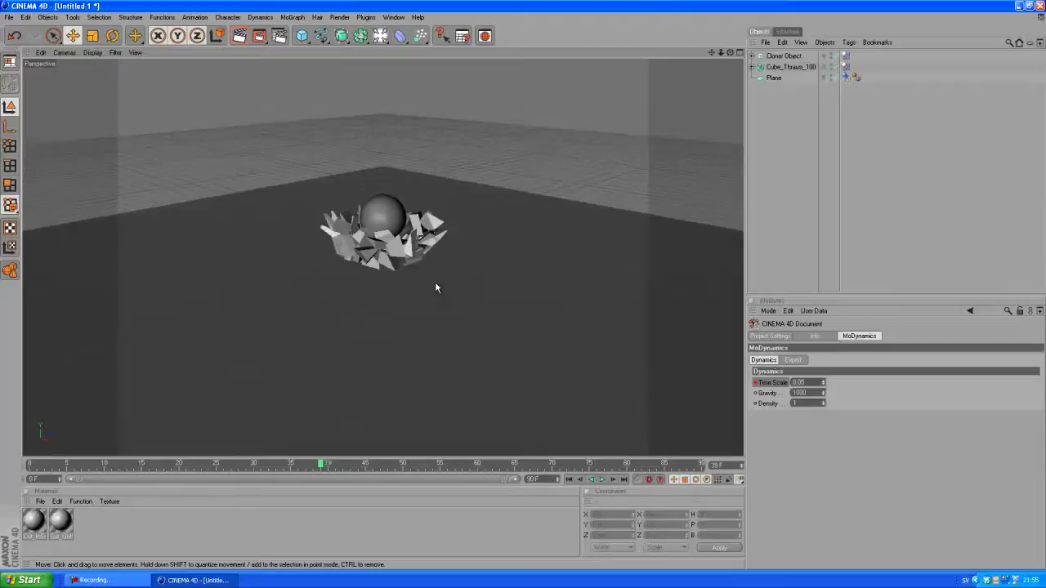
pyautogui.scroll(1, 436, 287)
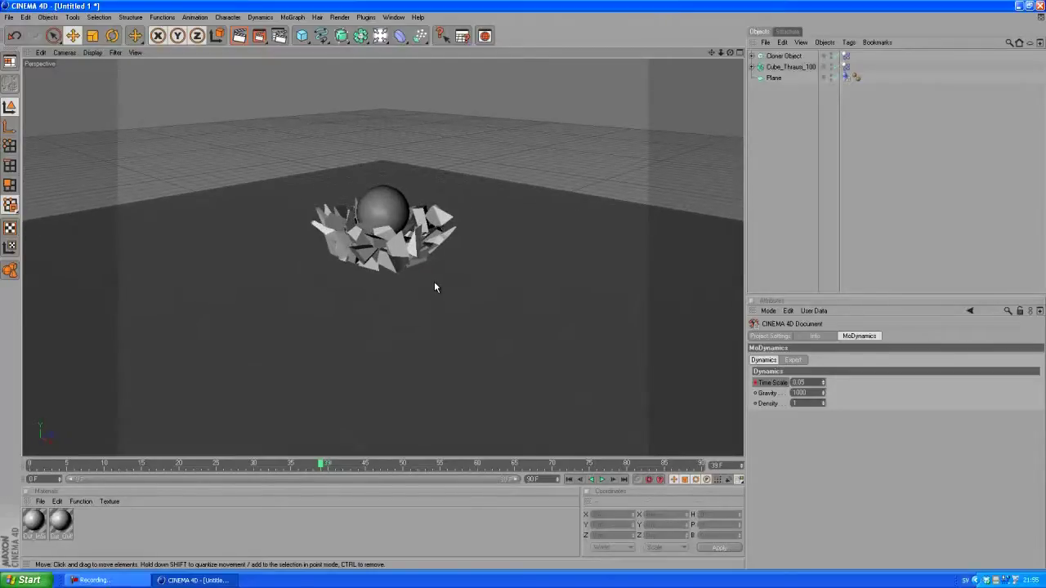